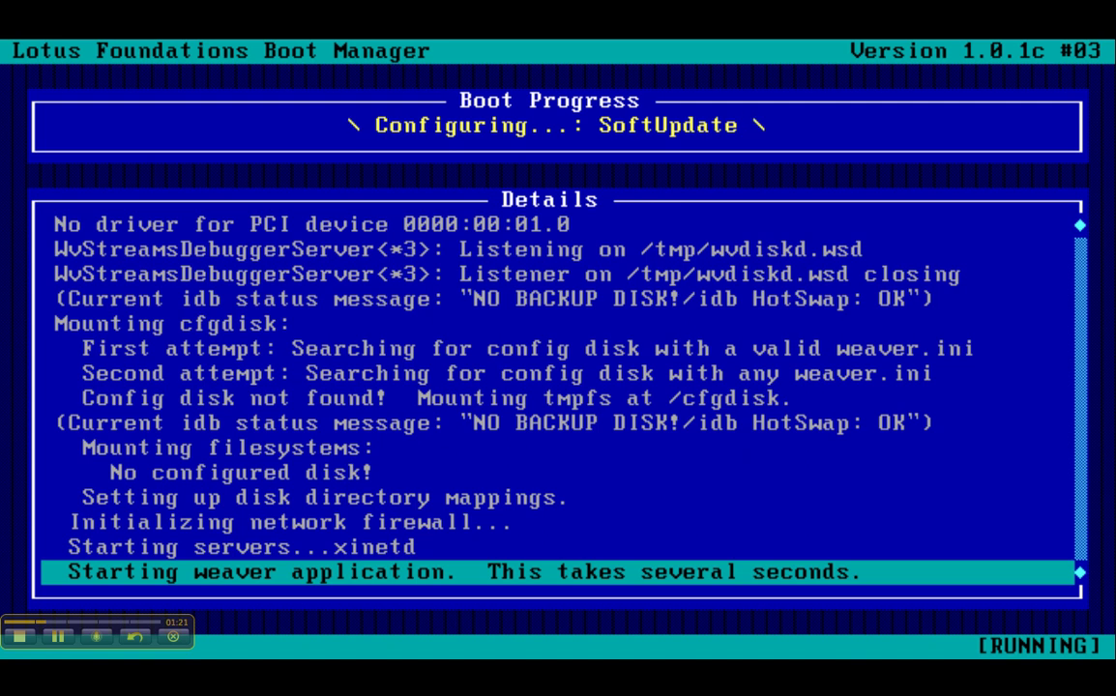
# Step: Release the VM and enter the Mac administrator password to authorize network monitoring
pyautogui.press('ctrl+super')
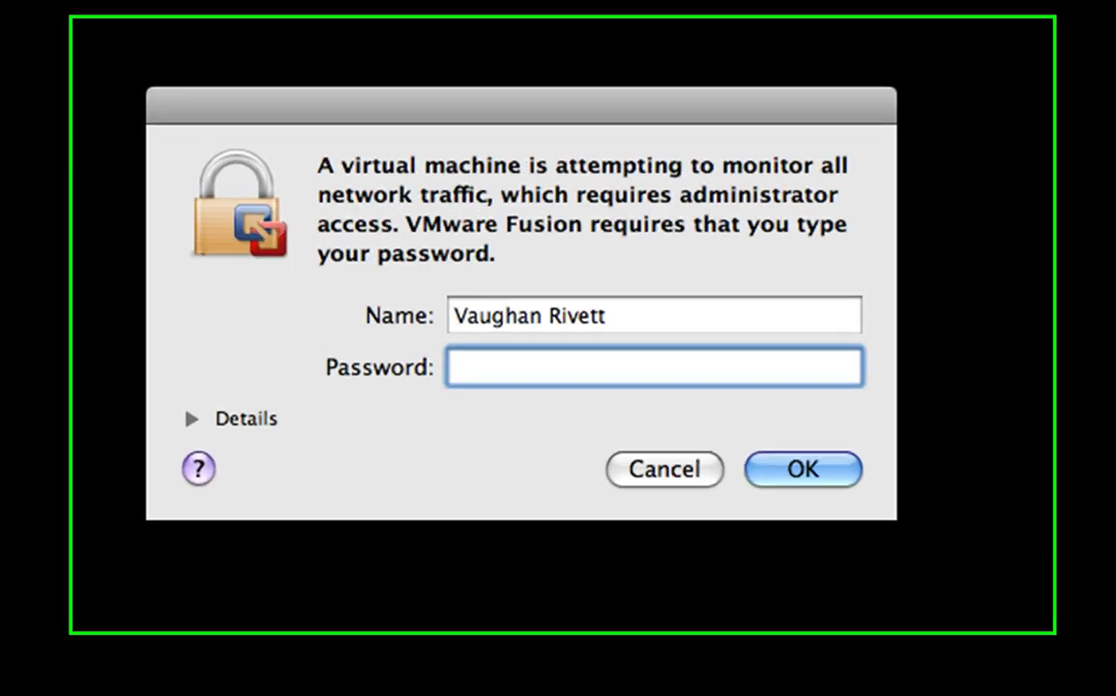
pyautogui.write('•')
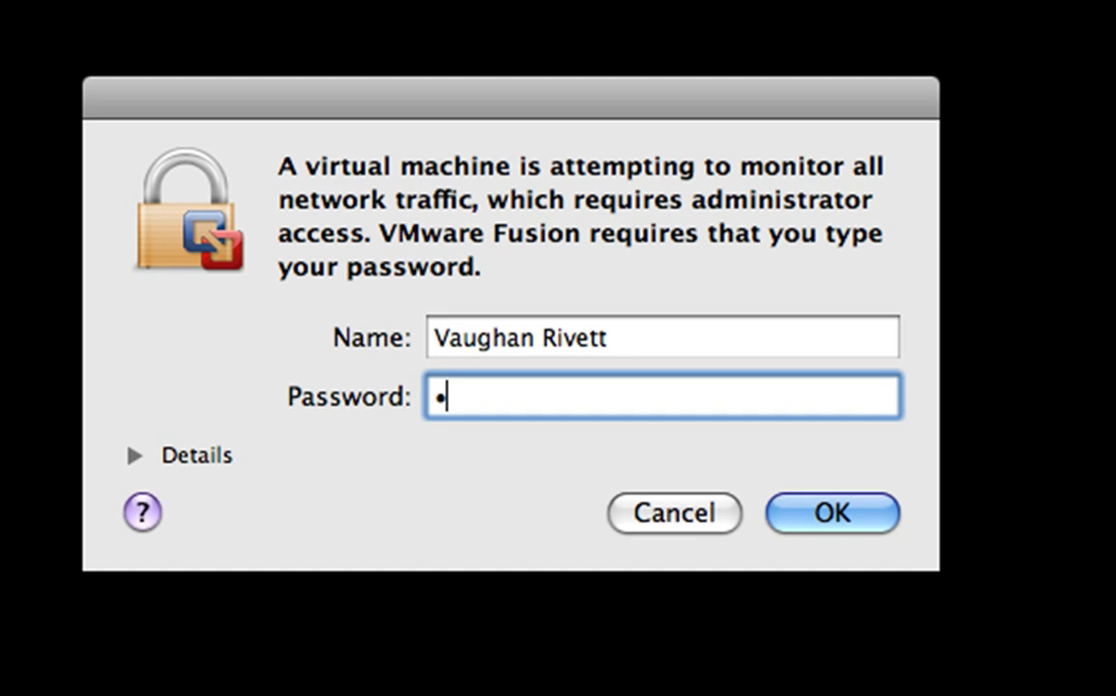
pyautogui.write('••••••')
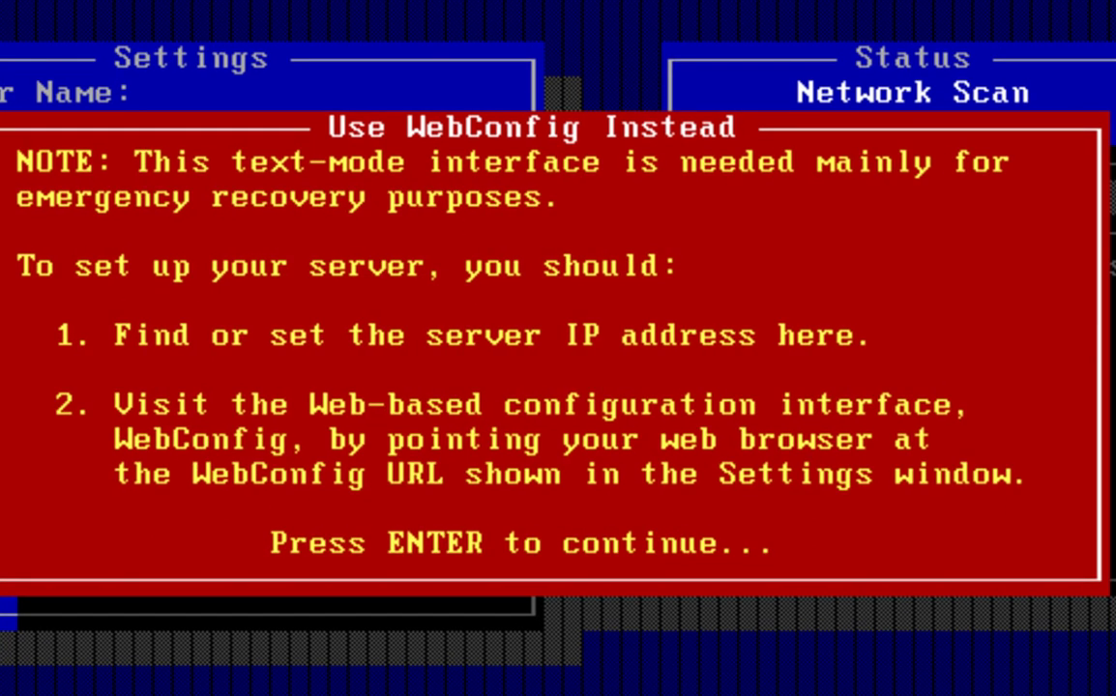
# Step: Close the server console's Use WebConfig Instead notice to reach the text main menu
pyautogui.press('Return')
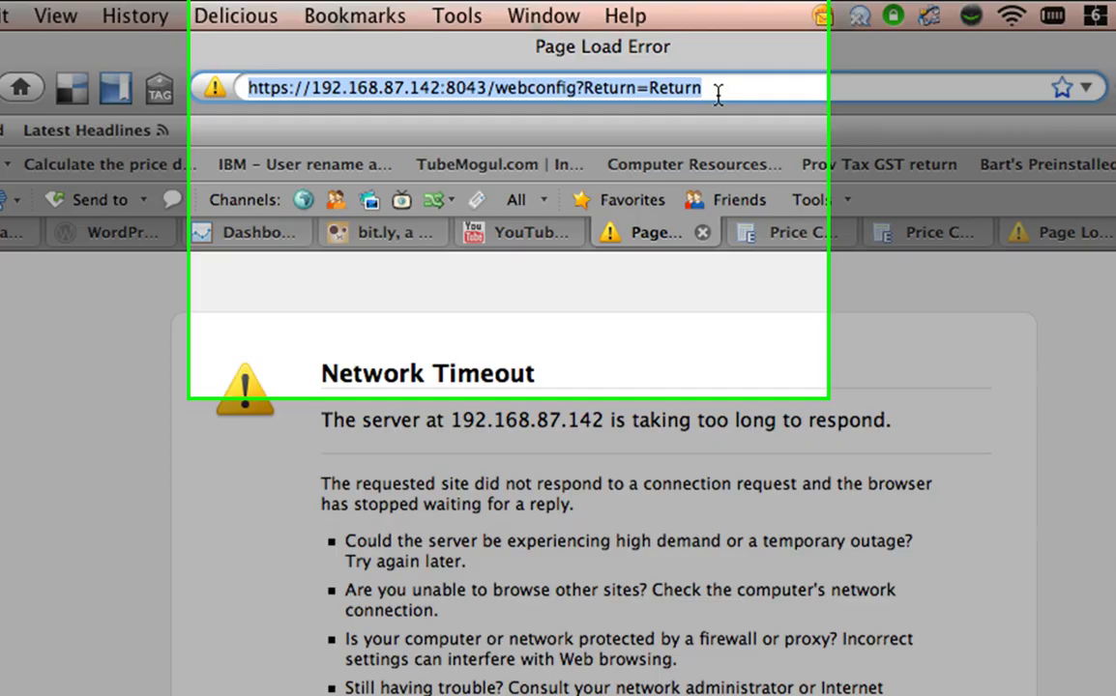
pyautogui.click(619, 56)
pyautogui.press('BackSpace')
pyautogui.press('BackSpace')
pyautogui.press('BackSpace')
pyautogui.press('BackSpace')
pyautogui.press('BackSpace')
pyautogui.press('BackSpace')
pyautogui.press('BackSpace')
pyautogui.press('BackSpace')
pyautogui.press('BackSpace')
pyautogui.press('BackSpace')
pyautogui.press('BackSpace')
pyautogui.press('BackSpace')
pyautogui.press('BackSpace')
pyautogui.press('BackSpace')
pyautogui.press('BackSpace')
pyautogui.press('BackSpace')
pyautogui.press('BackSpace')
pyautogui.press('BackSpace')
pyautogui.press('BackSpace')
pyautogui.press('BackSpace')
pyautogui.press('BackSpace')
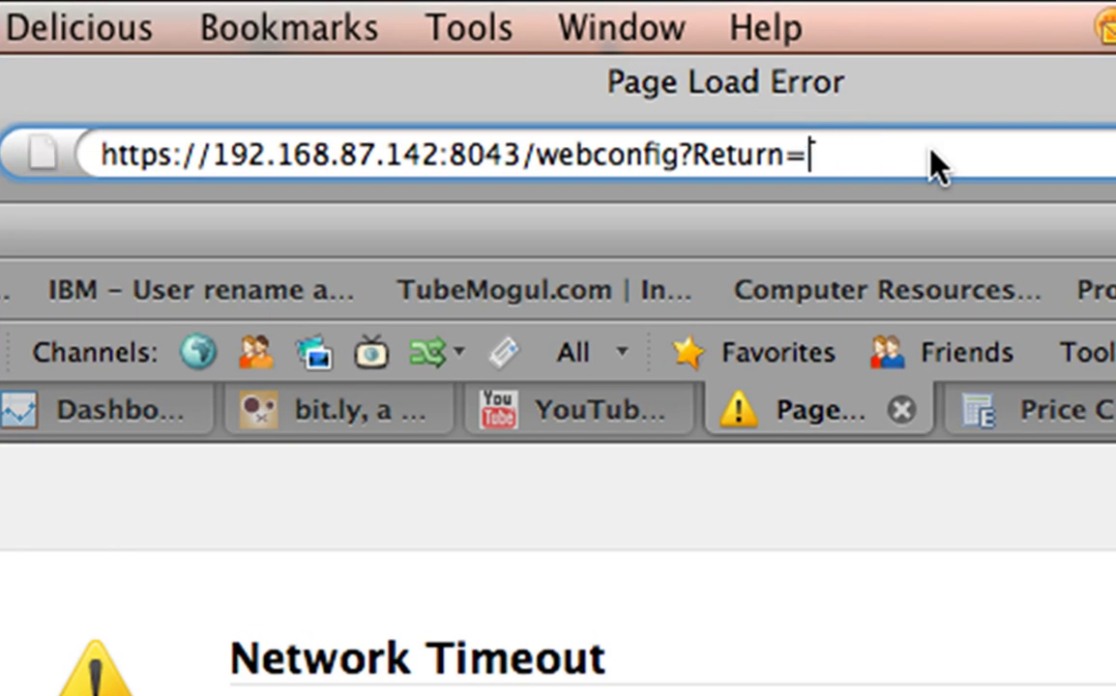
pyautogui.press('BackSpace')
pyautogui.press('BackSpace')
pyautogui.press('BackSpace')
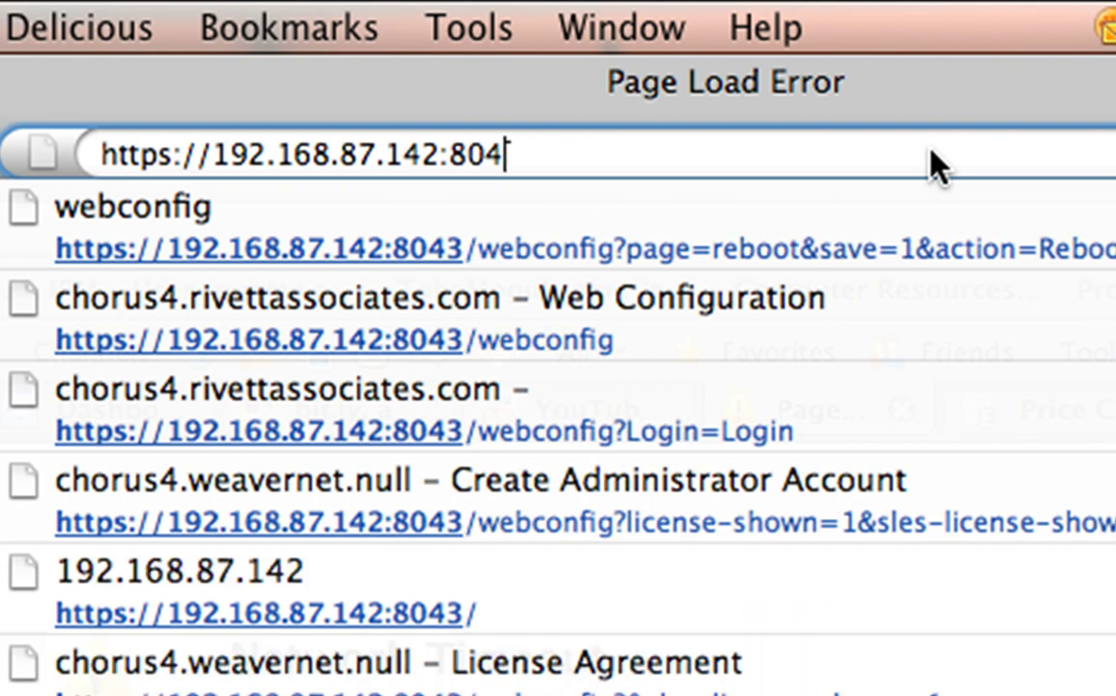
pyautogui.write('3')
pyautogui.press('Return')
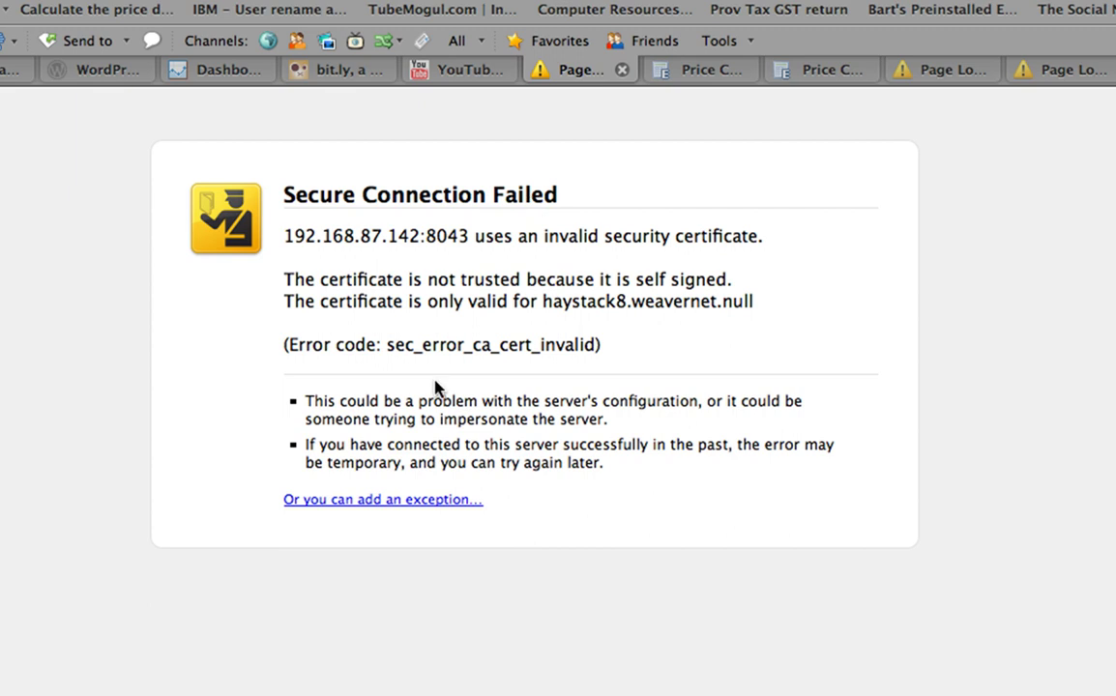
# Step: Fetch the server's certificate and permanently confirm a security exception for it
pyautogui.click(379, 509)
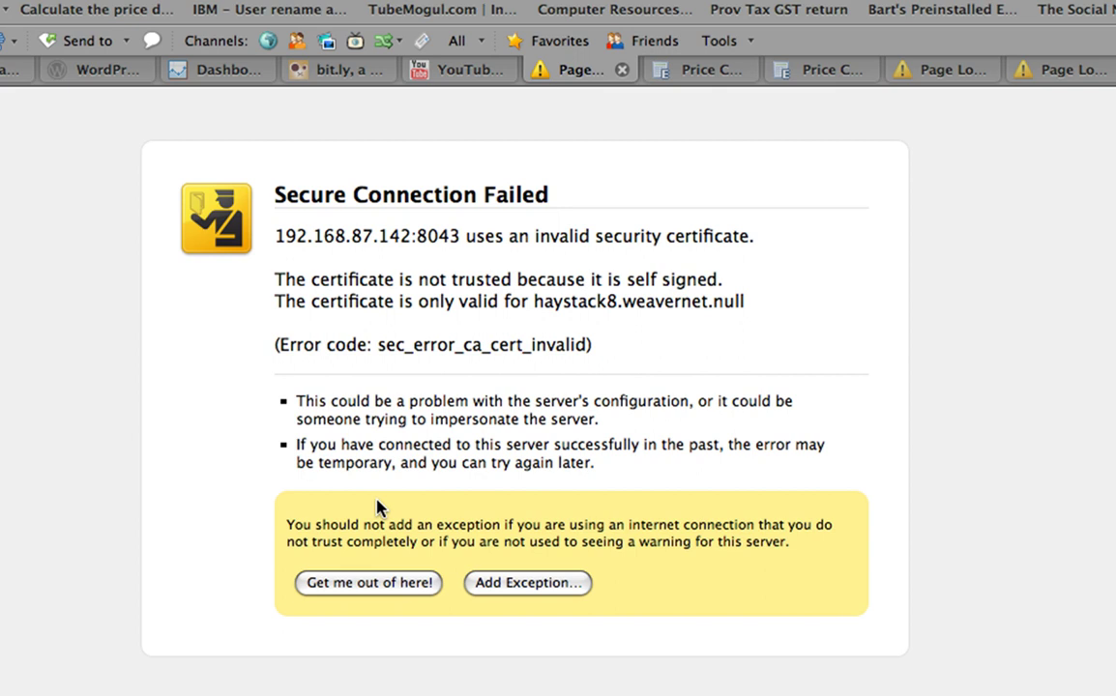
pyautogui.click(505, 586)
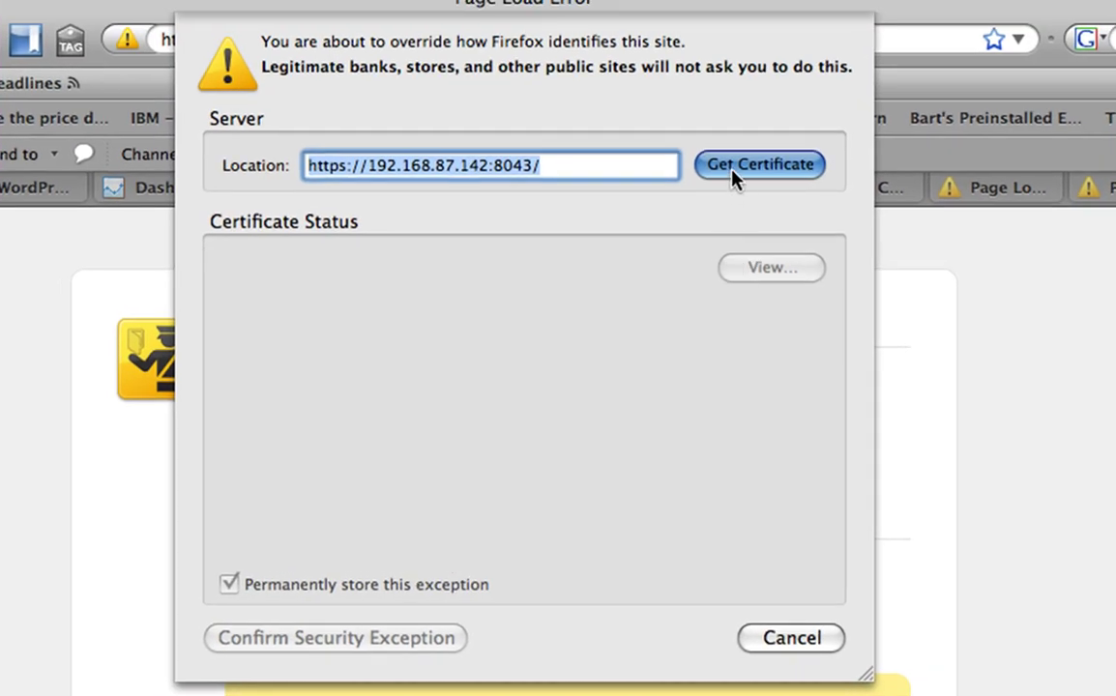
pyautogui.click(732, 174)
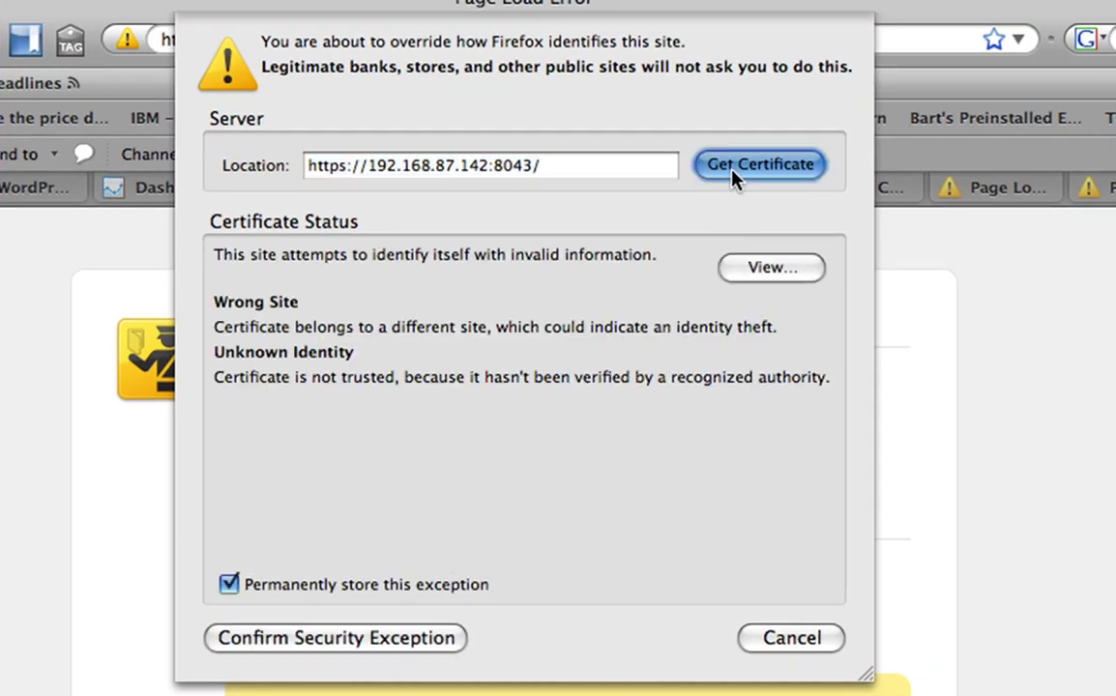
pyautogui.click(282, 648)
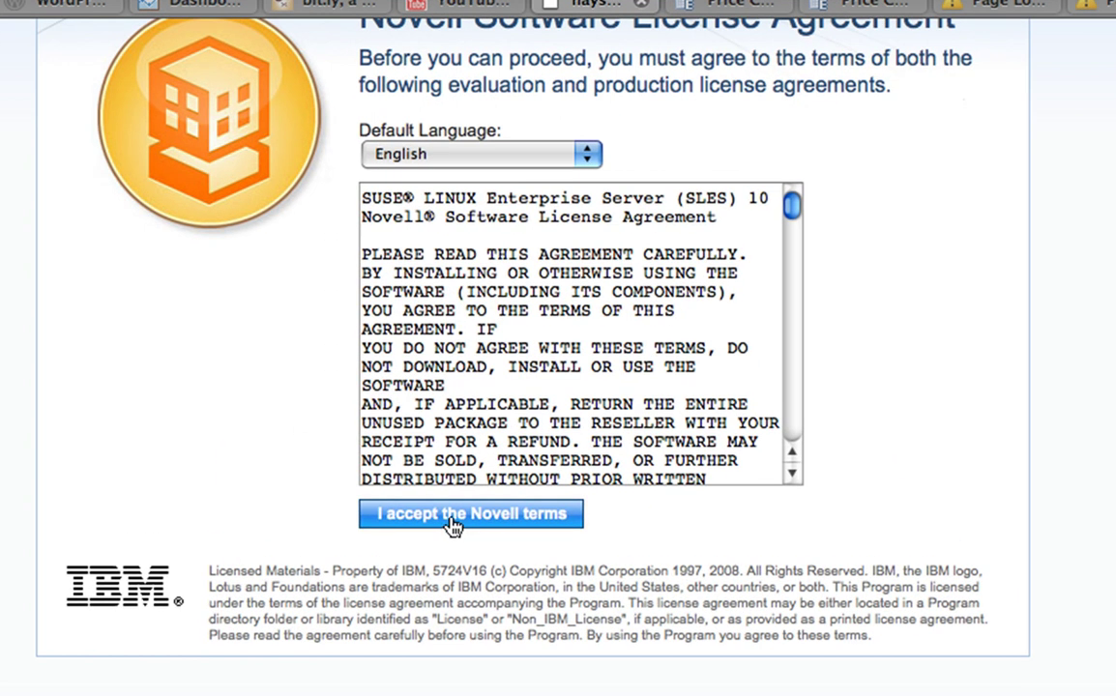
# Step: Accept the Novell license terms and both the IBM and non-IBM terms
pyautogui.click(453, 516)
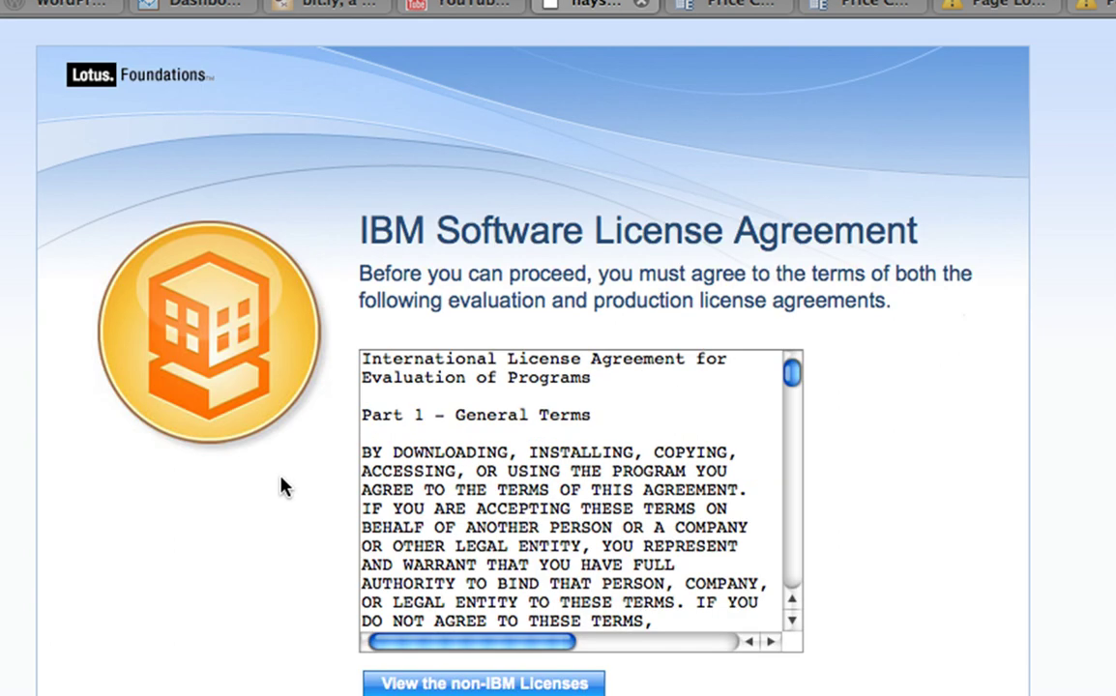
pyautogui.scroll(-3, 280, 486)
pyautogui.click(424, 453)
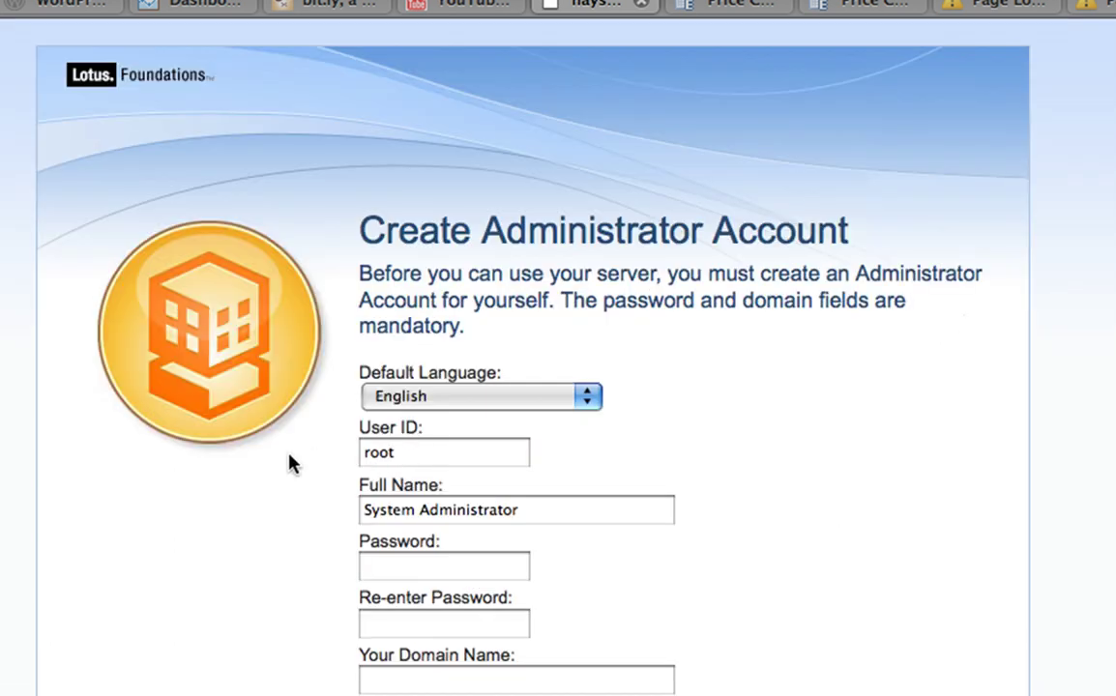
pyautogui.scroll(-3, 289, 455)
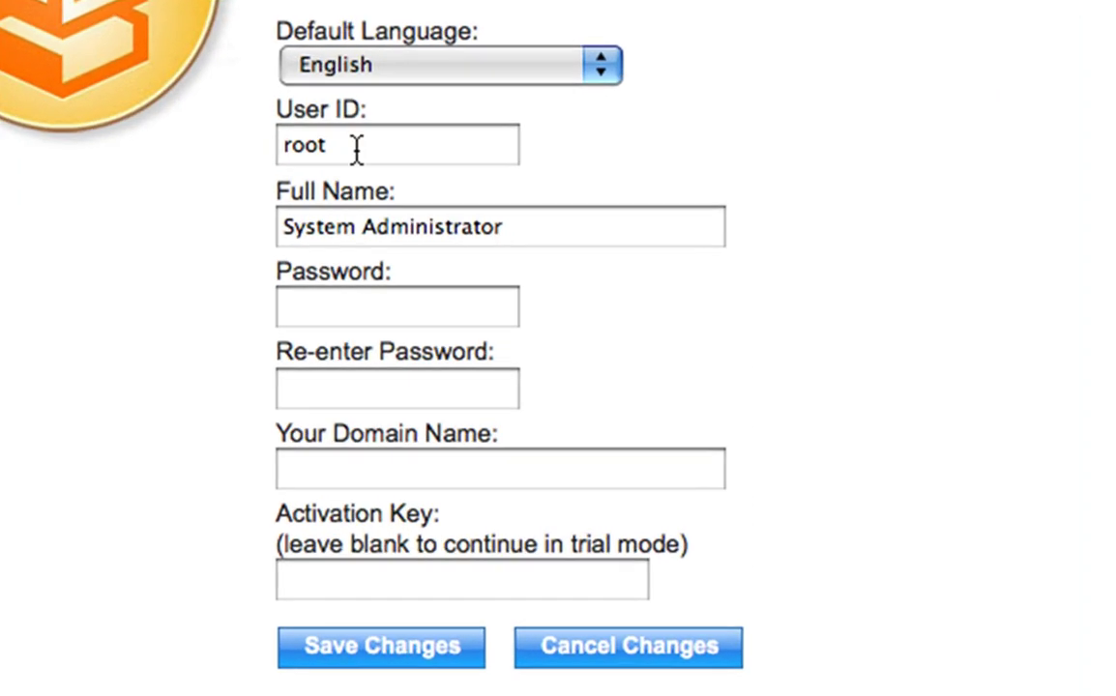
# Step: Create the root account with a password and domain rivettassociates.com, then save
pyautogui.click(415, 305)
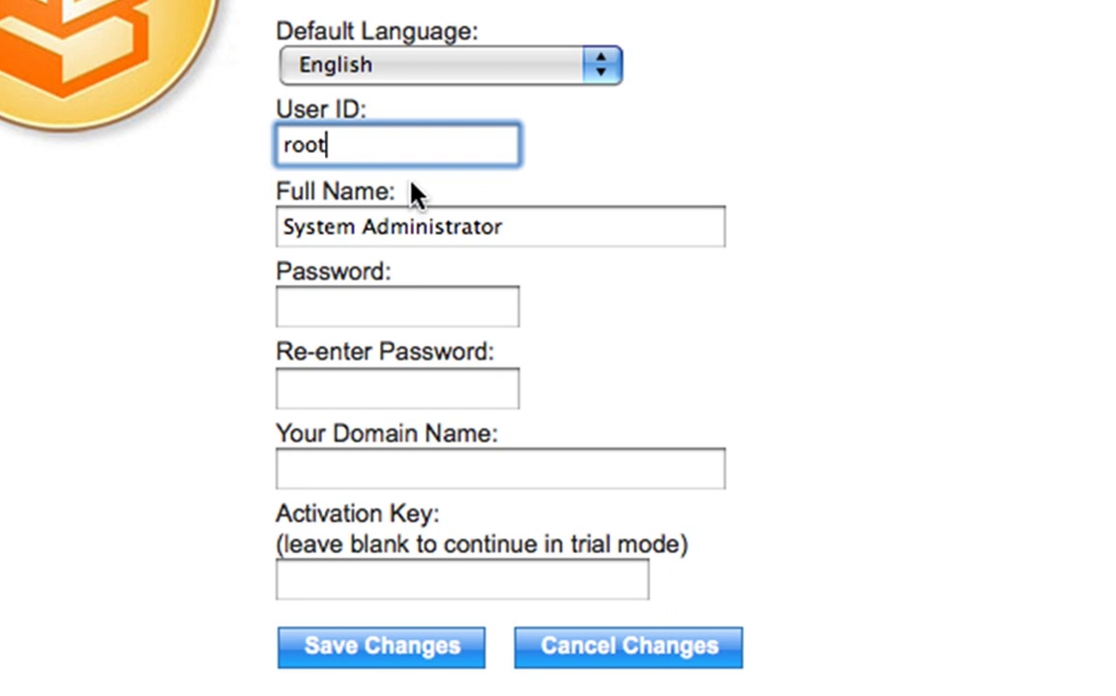
pyautogui.click(344, 308)
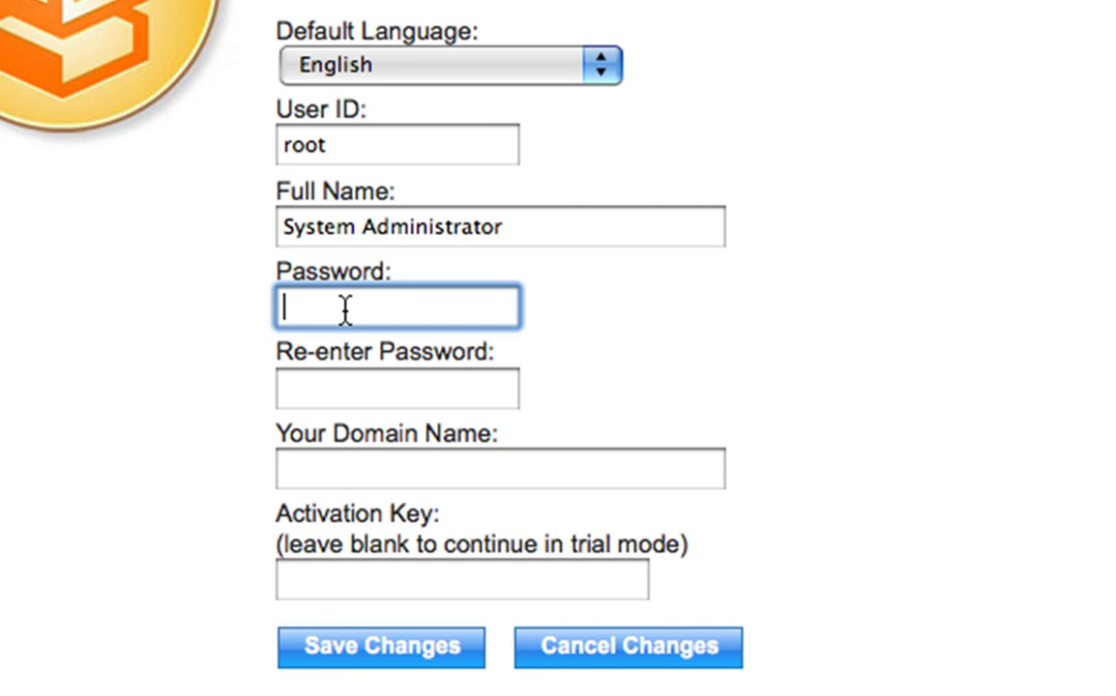
pyautogui.write('••••••••')
pyautogui.press('Tab')
pyautogui.write('••••••••')
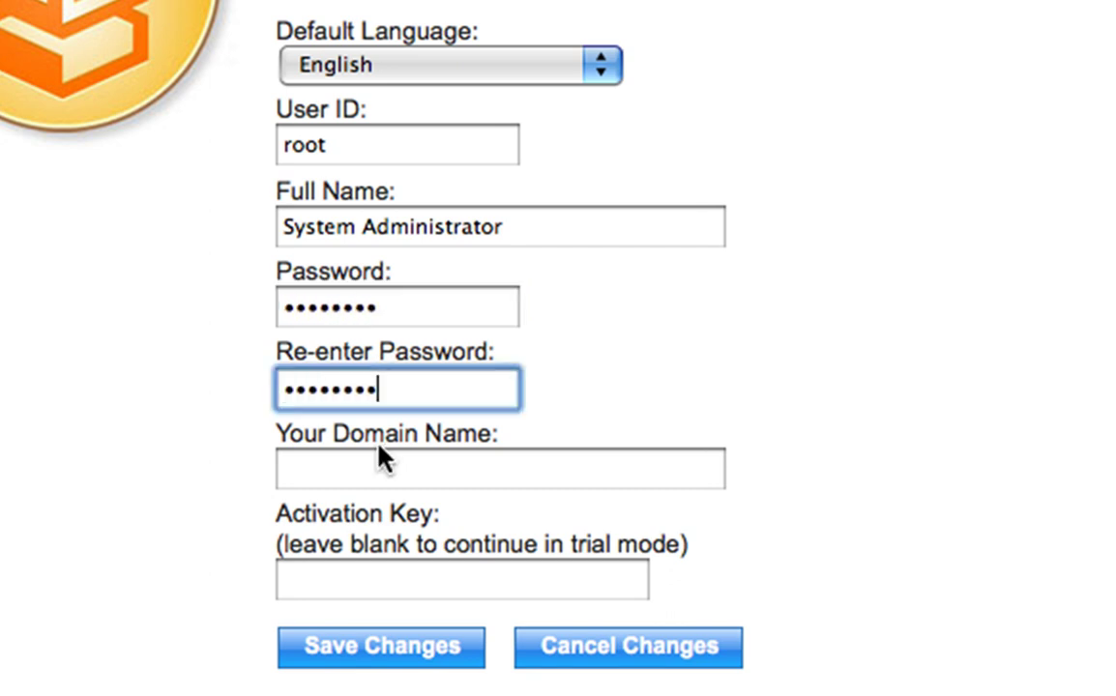
pyautogui.click(374, 469)
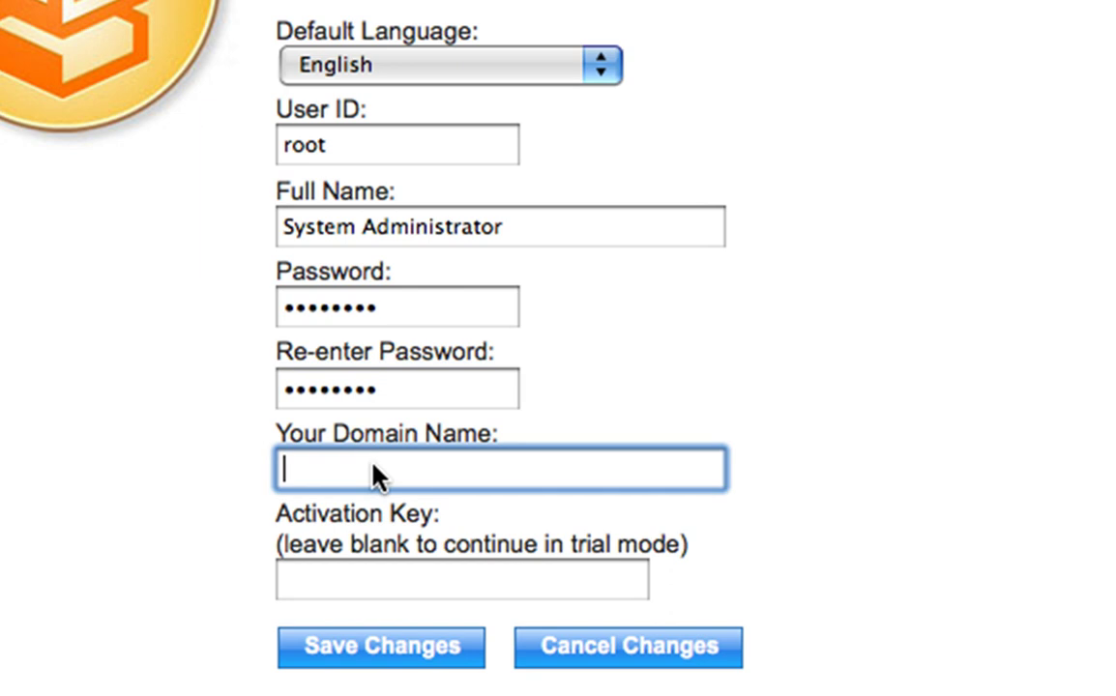
pyautogui.write('riv')
pyautogui.press('Down')
pyautogui.press('Return')
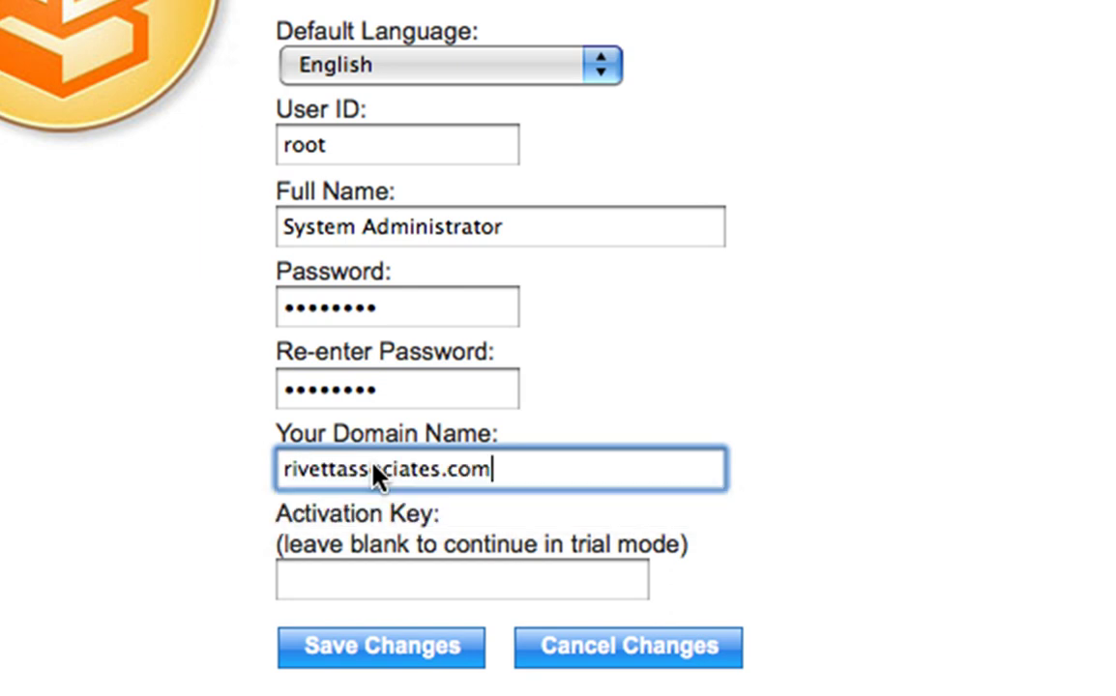
pyautogui.press('Tab')
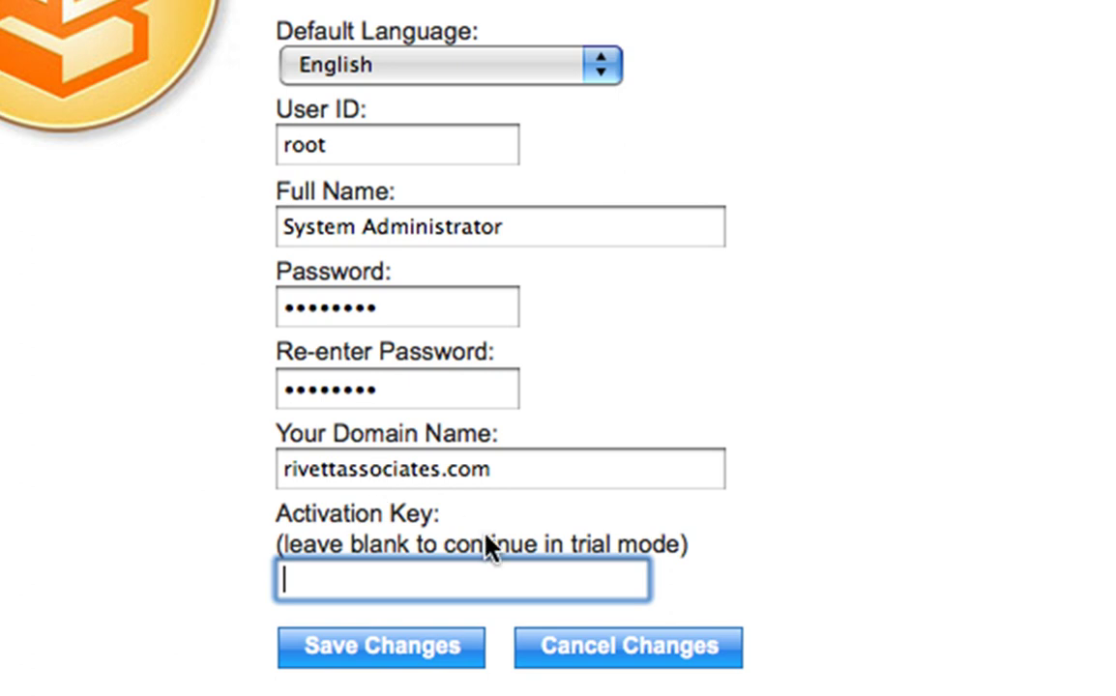
pyautogui.click(406, 661)
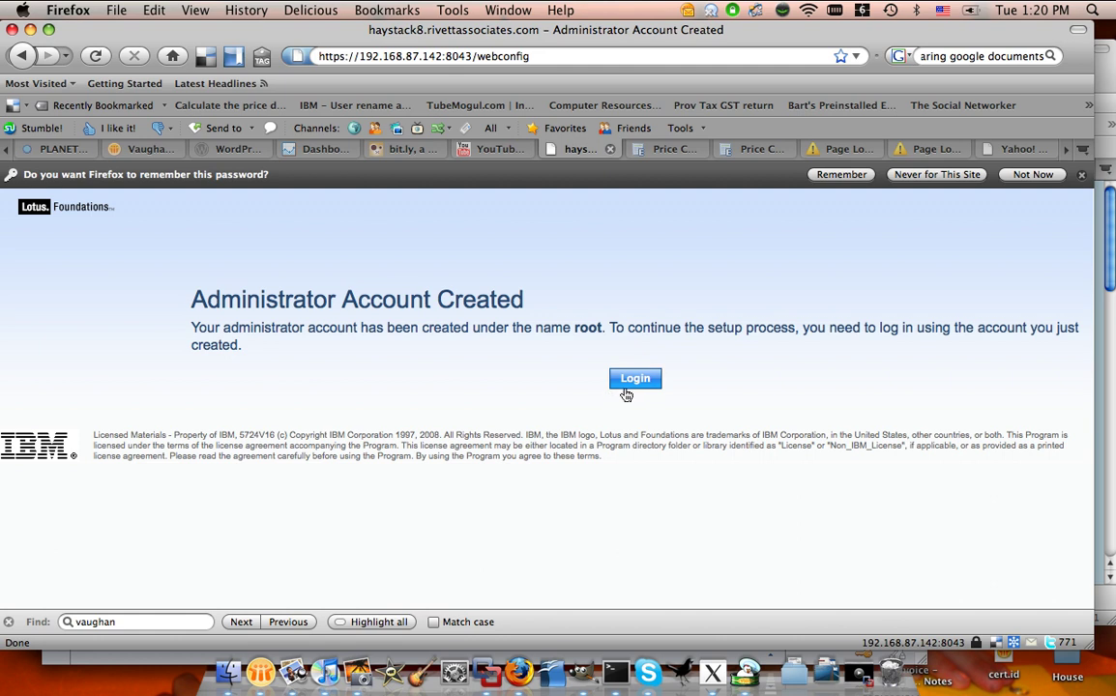
# Step: Log in as root and scroll the Status frame to the Services and Disk Status rows
pyautogui.click(634, 380)
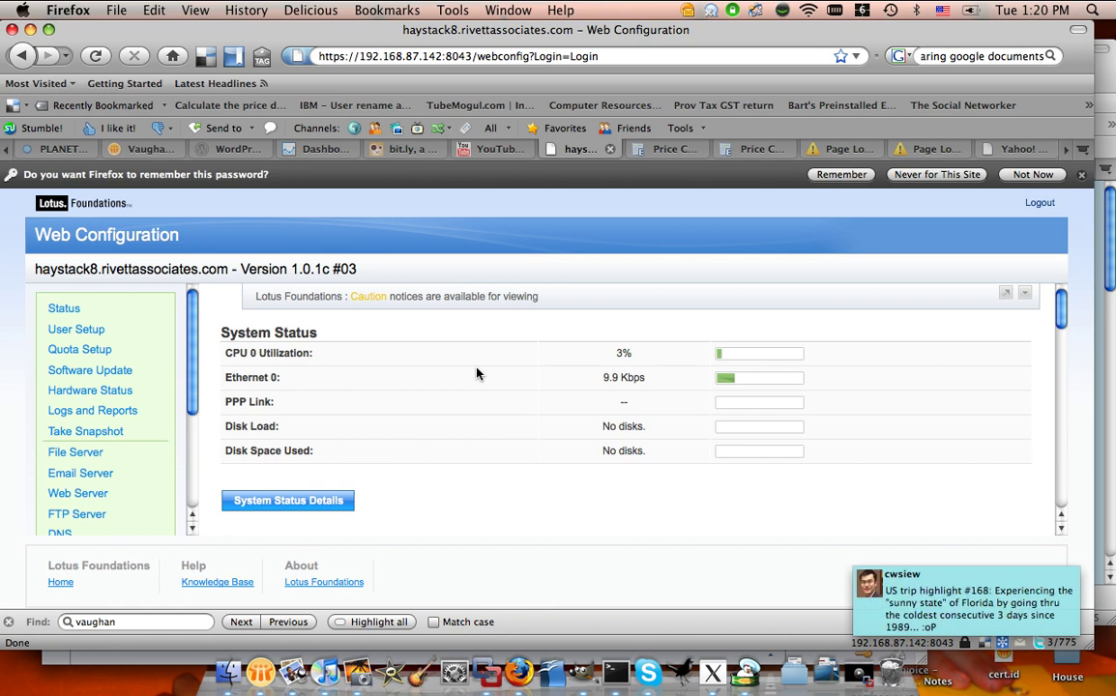
pyautogui.scroll(-3, 426, 385)
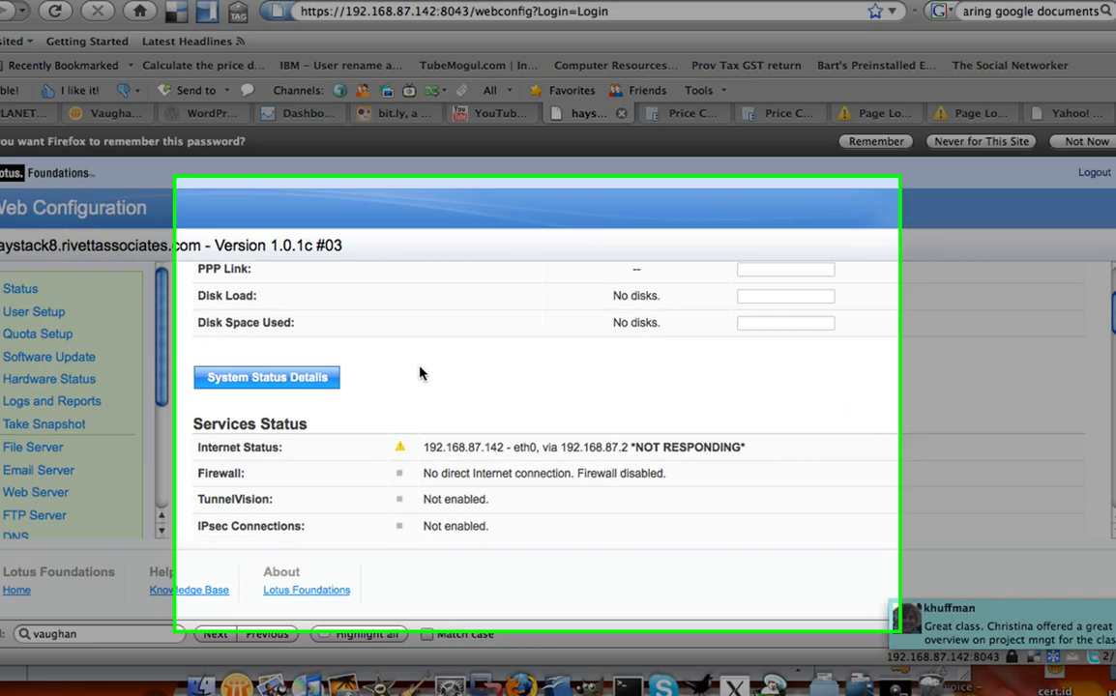
pyautogui.scroll(-3, 378, 302)
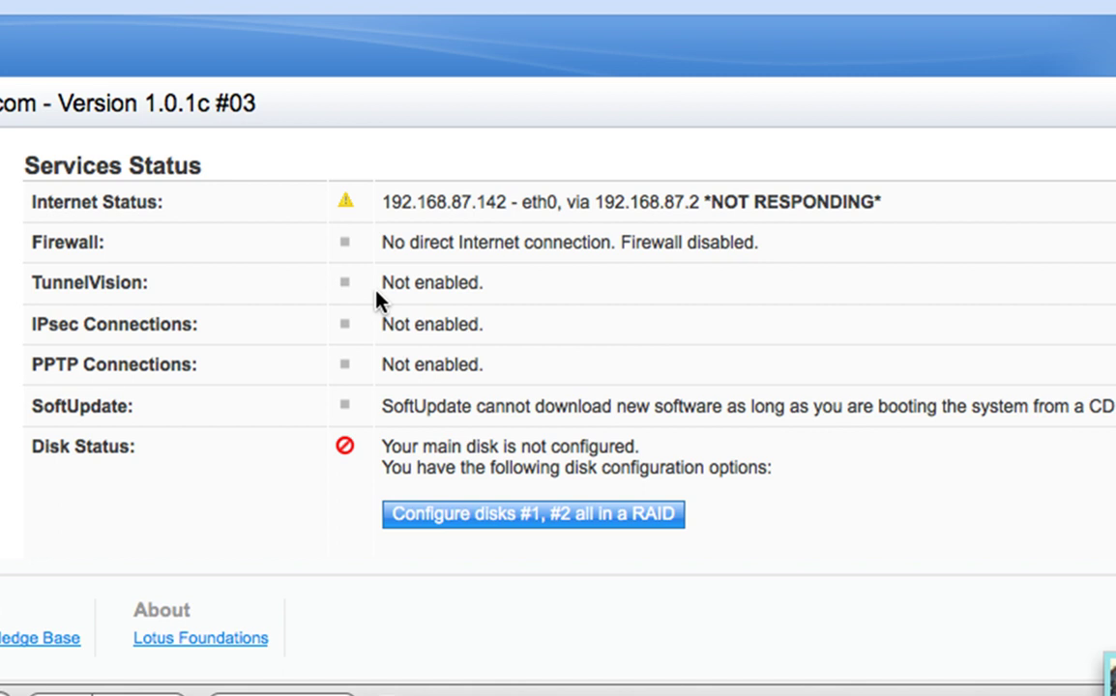
pyautogui.scroll(-3, 377, 302)
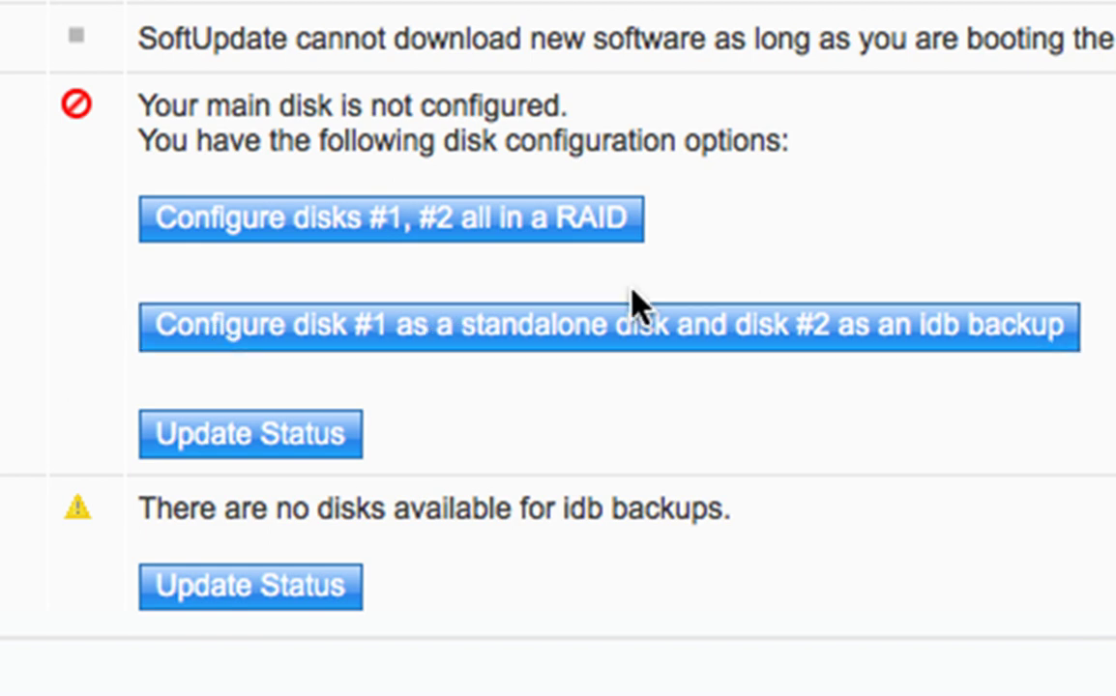
# Step: Make disk #1 standalone with disk #2 as idb backup, refreshing status until 64.3 GB shows
pyautogui.click(837, 337)
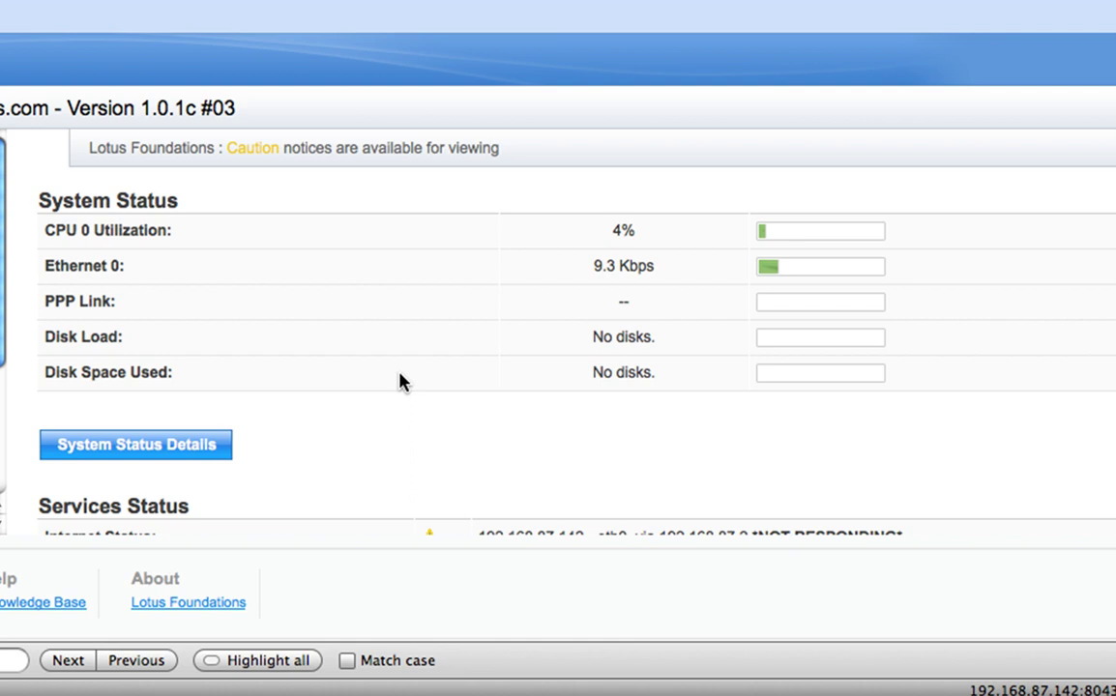
pyautogui.scroll(-10, 401, 380)
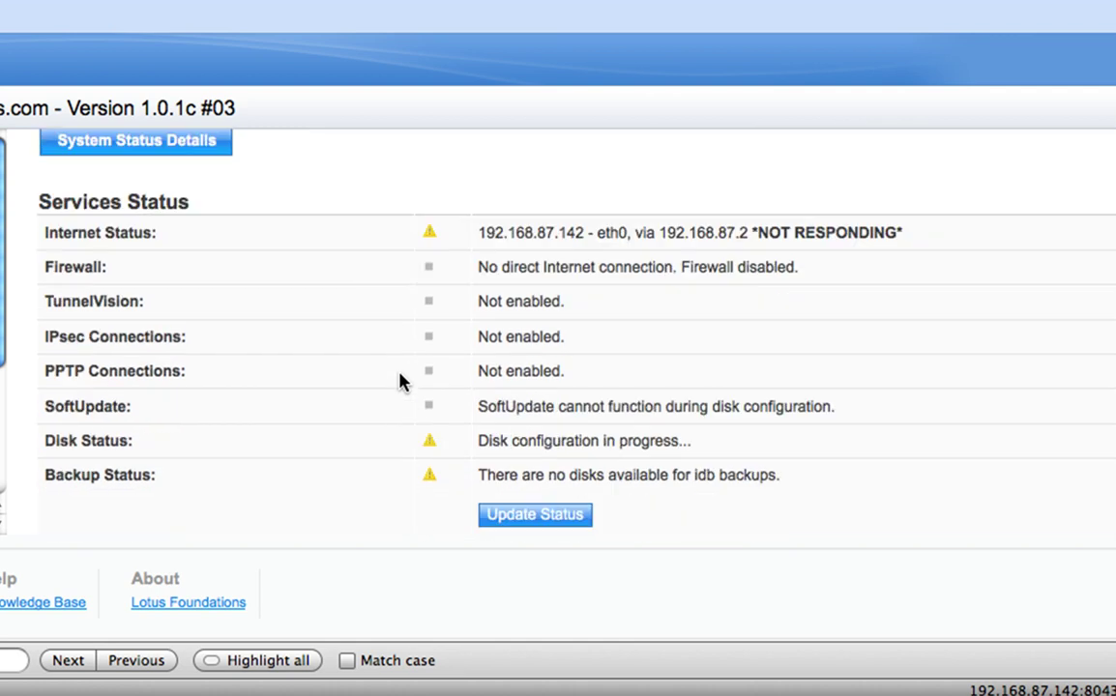
pyautogui.click(507, 441)
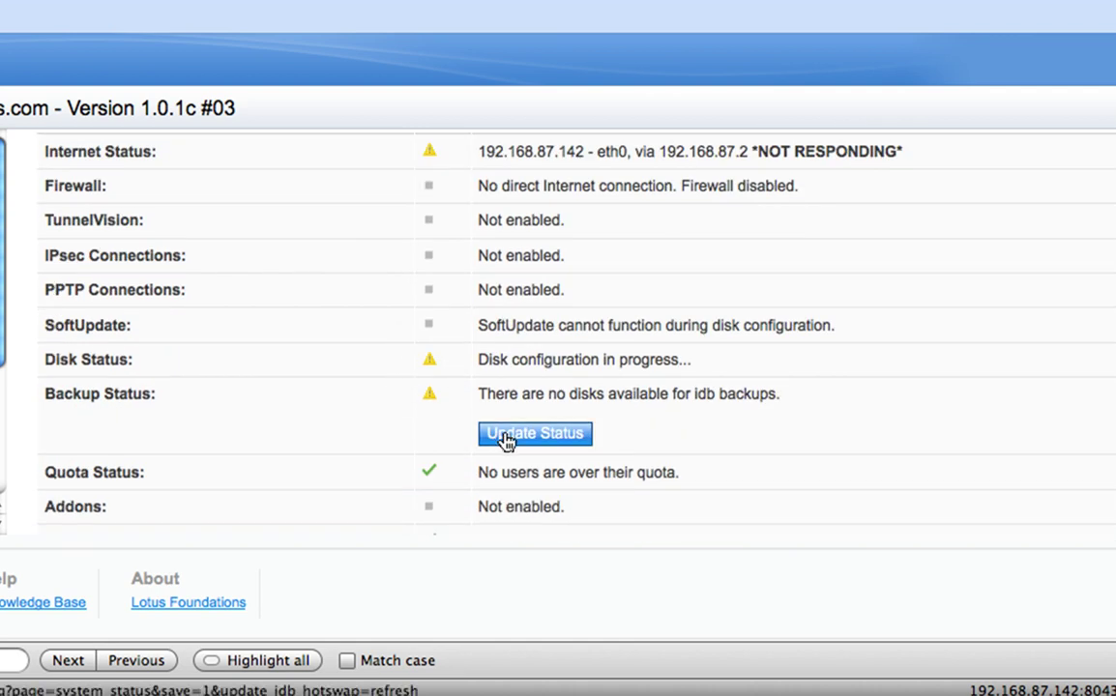
pyautogui.scroll(-10, 503, 440)
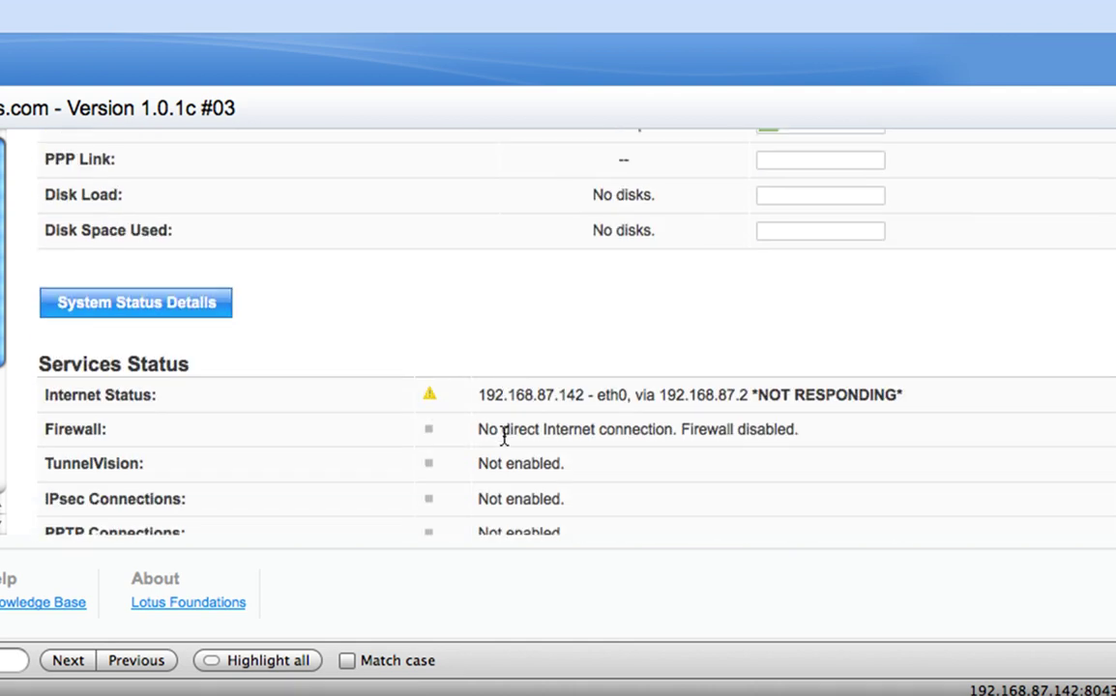
pyautogui.scroll(2, 503, 440)
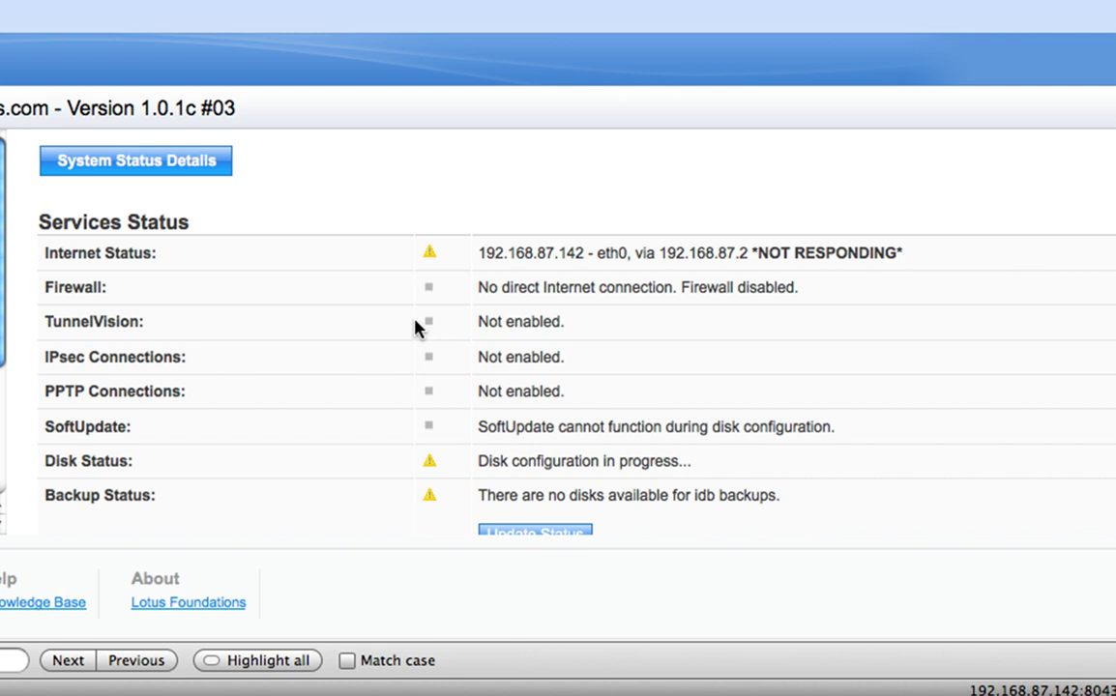
pyautogui.scroll(-6, 455, 522)
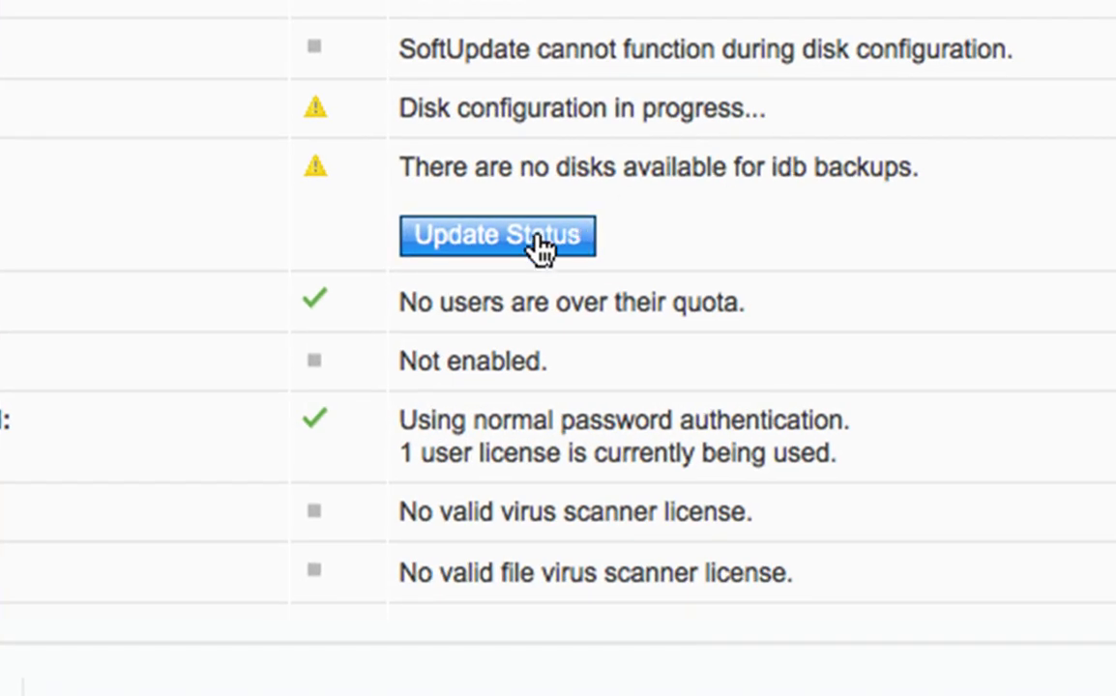
pyautogui.click(530, 254)
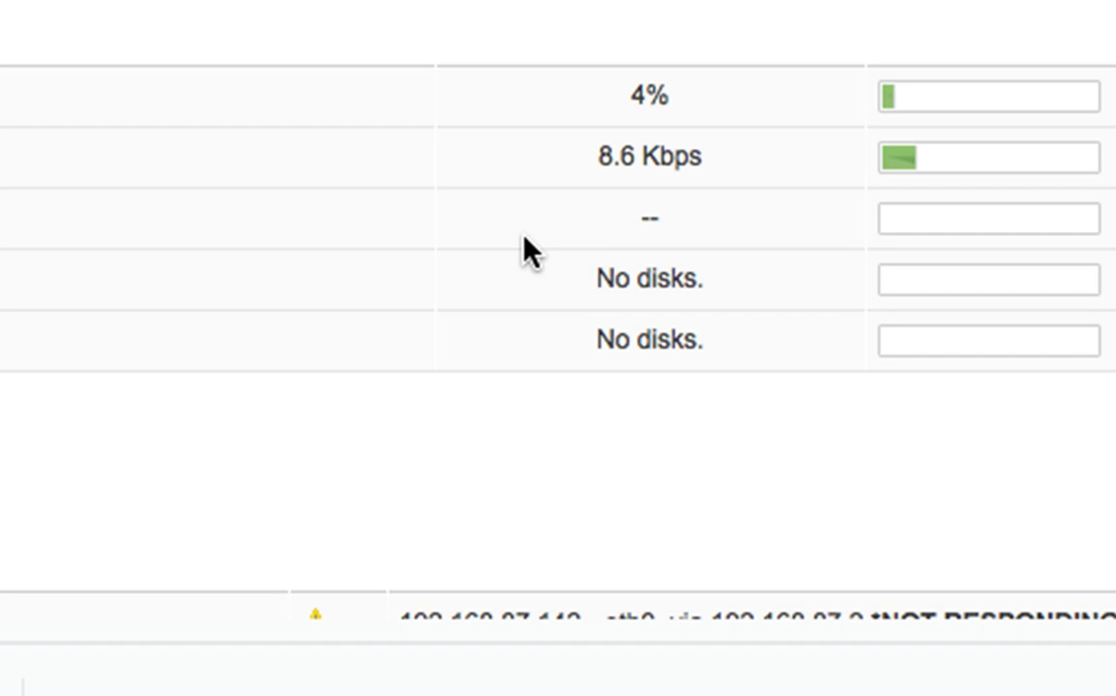
pyautogui.scroll(-8, 523, 250)
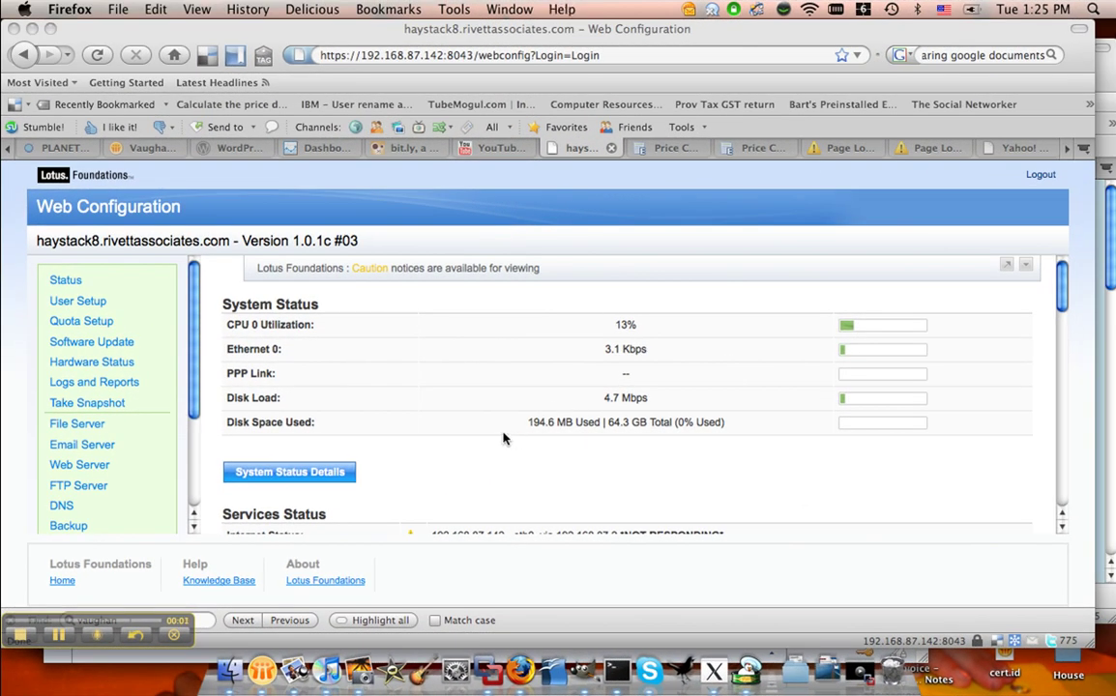
pyautogui.scroll(-1, 502, 441)
pyautogui.scroll(-4, 502, 441)
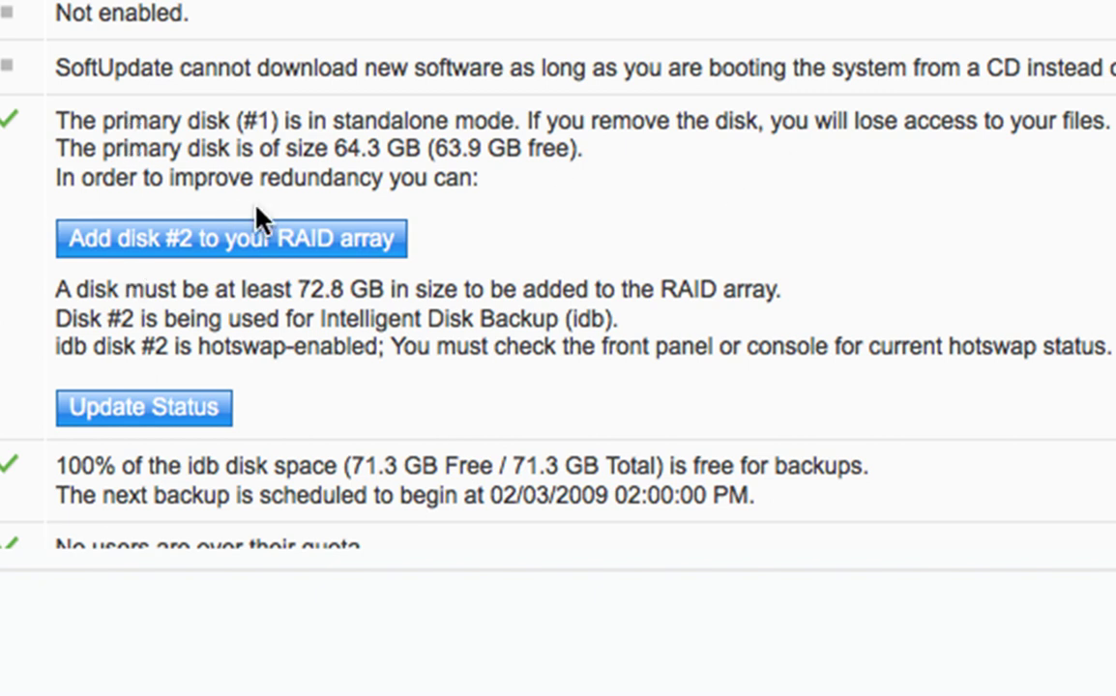
pyautogui.scroll(-5, 242, 288)
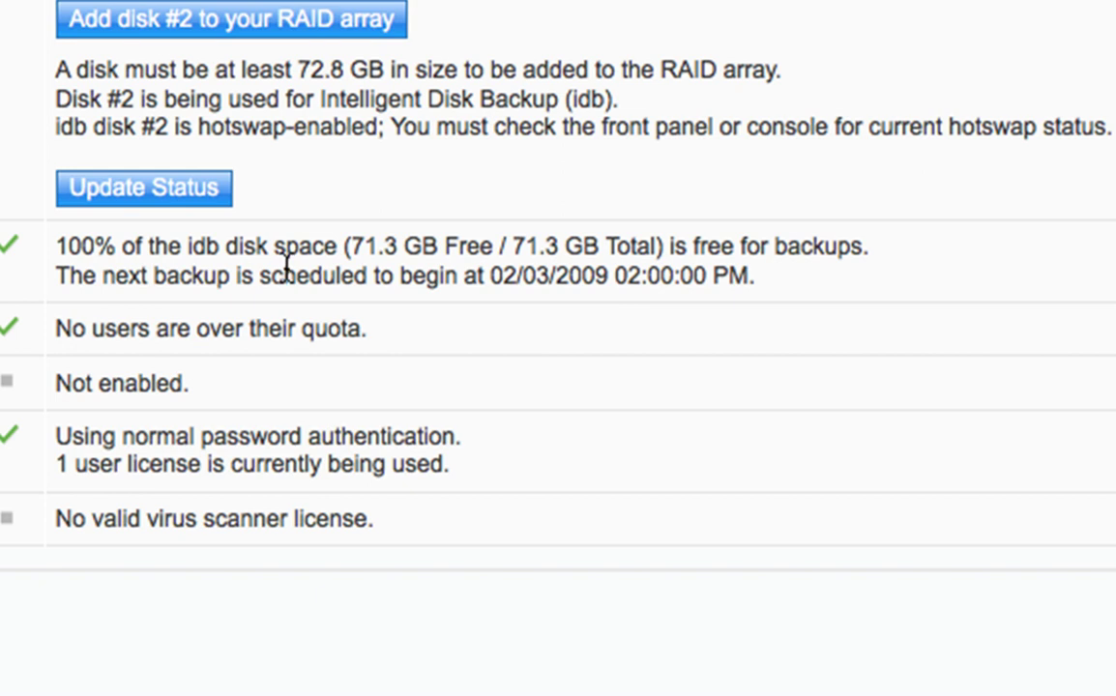
pyautogui.scroll(-3, 286, 269)
pyautogui.scroll(-5, 286, 271)
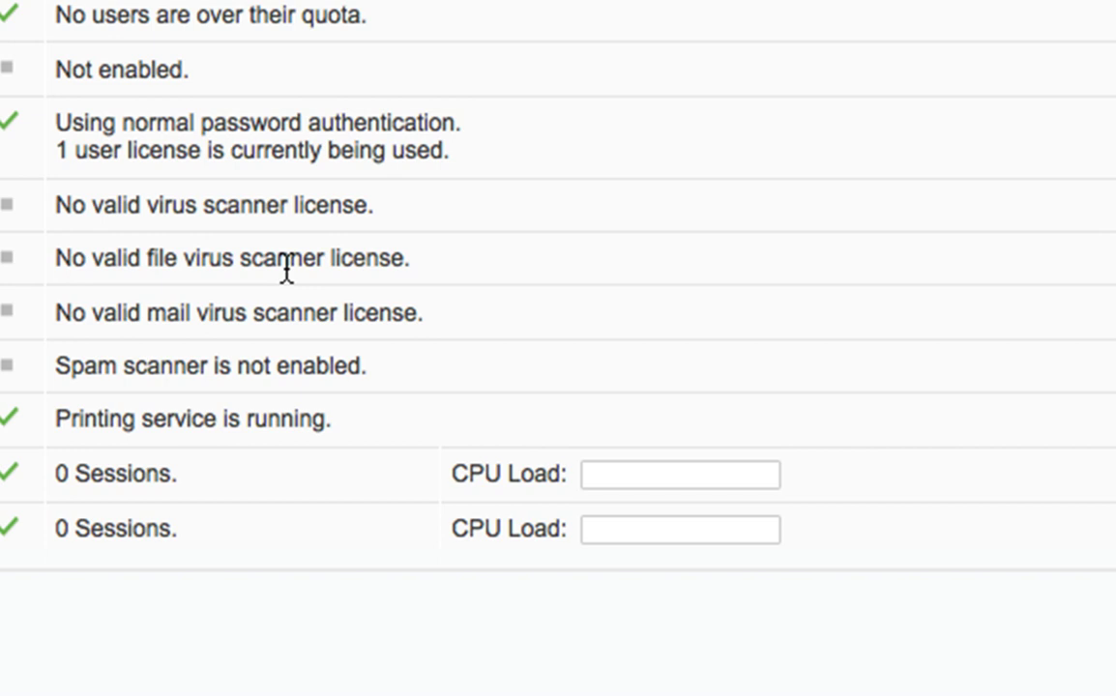
pyautogui.scroll(-10, 286, 271)
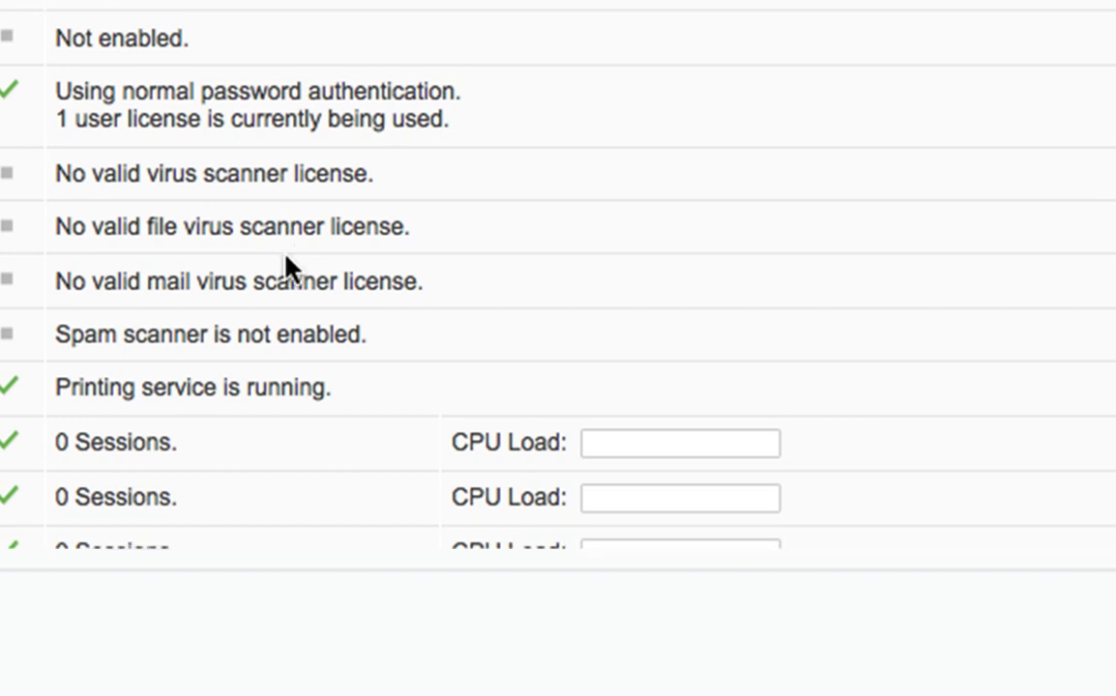
pyautogui.scroll(-4, 286, 268)
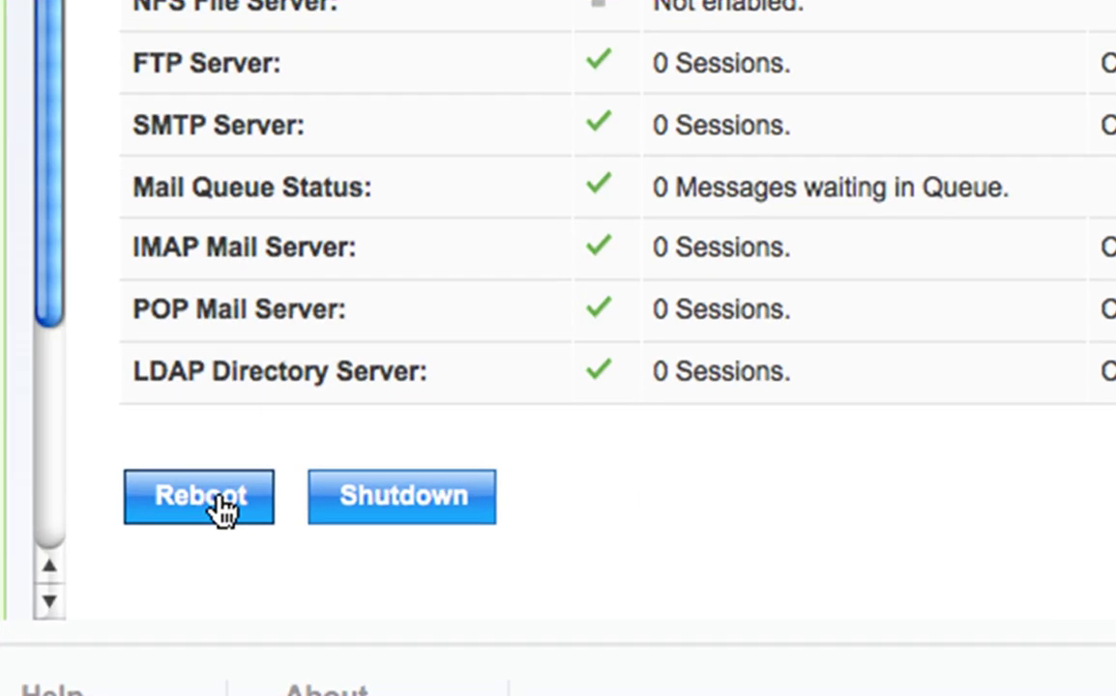
# Step: Reboot the server from the Status page and confirm the 'Reboot the system?' prompt
pyautogui.click(219, 510)
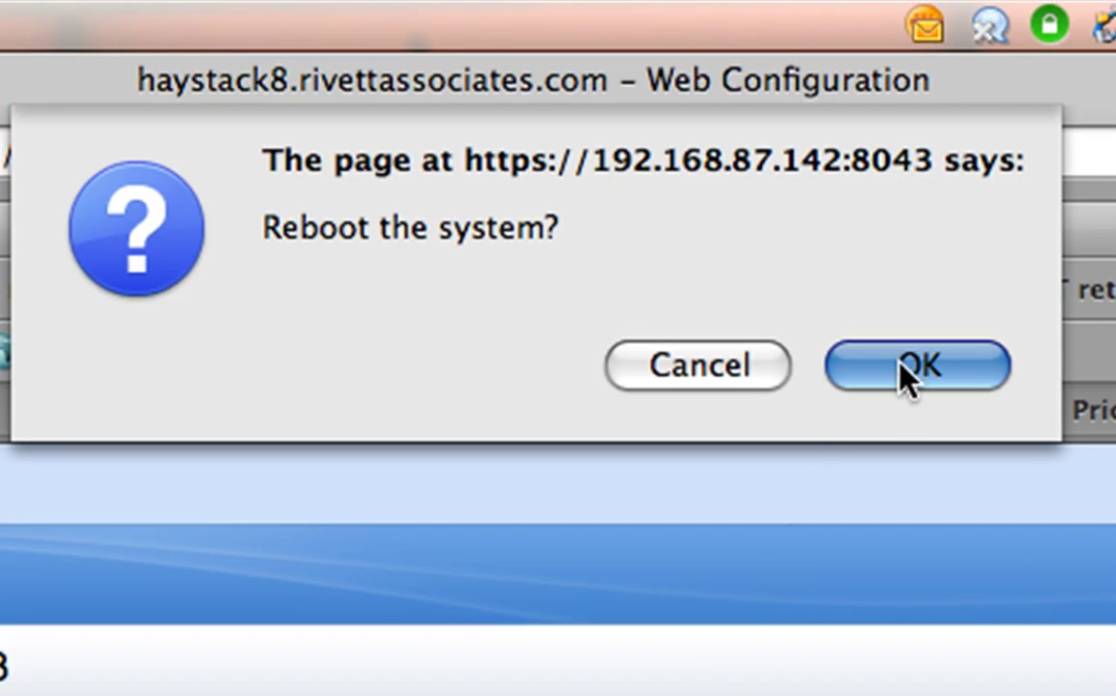
pyautogui.click(909, 369)
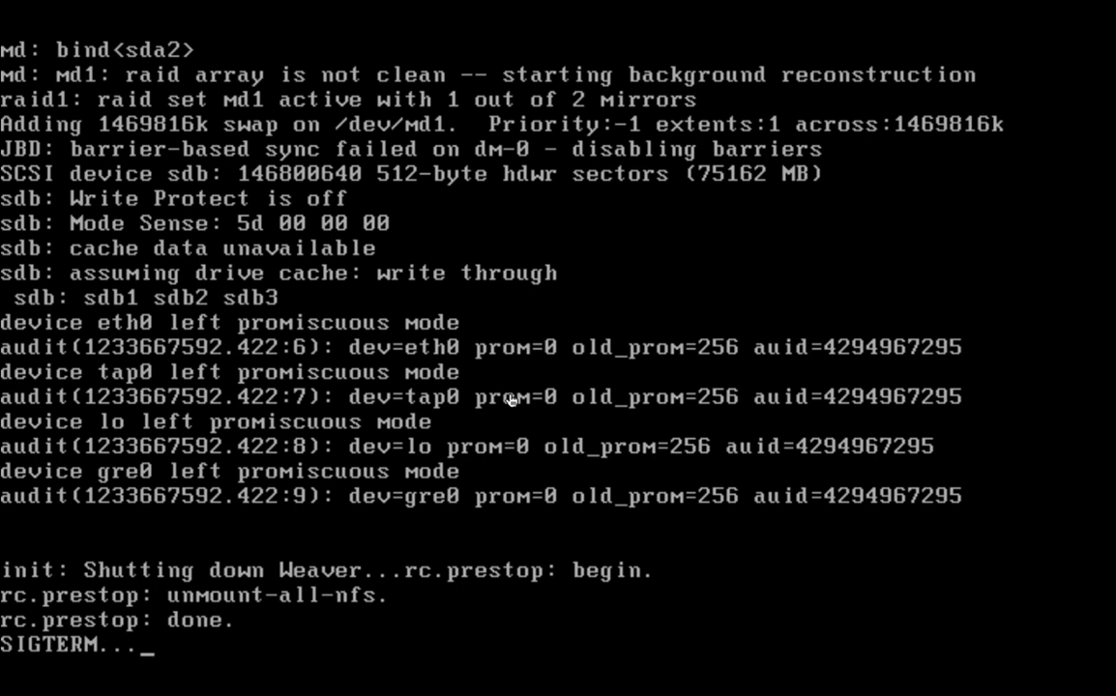
# Step: Disconnect the VM's CD/DVD drive, overriding the guest's CD-ROM lock
pyautogui.moveTo(411, 8)
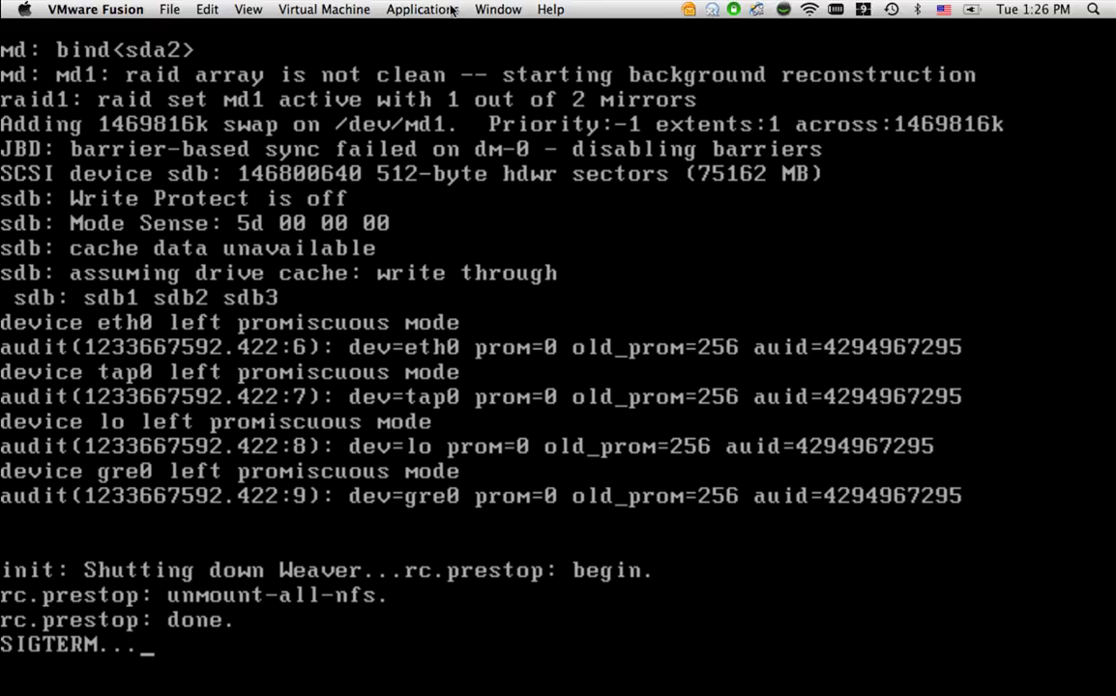
pyautogui.click(324, 9)
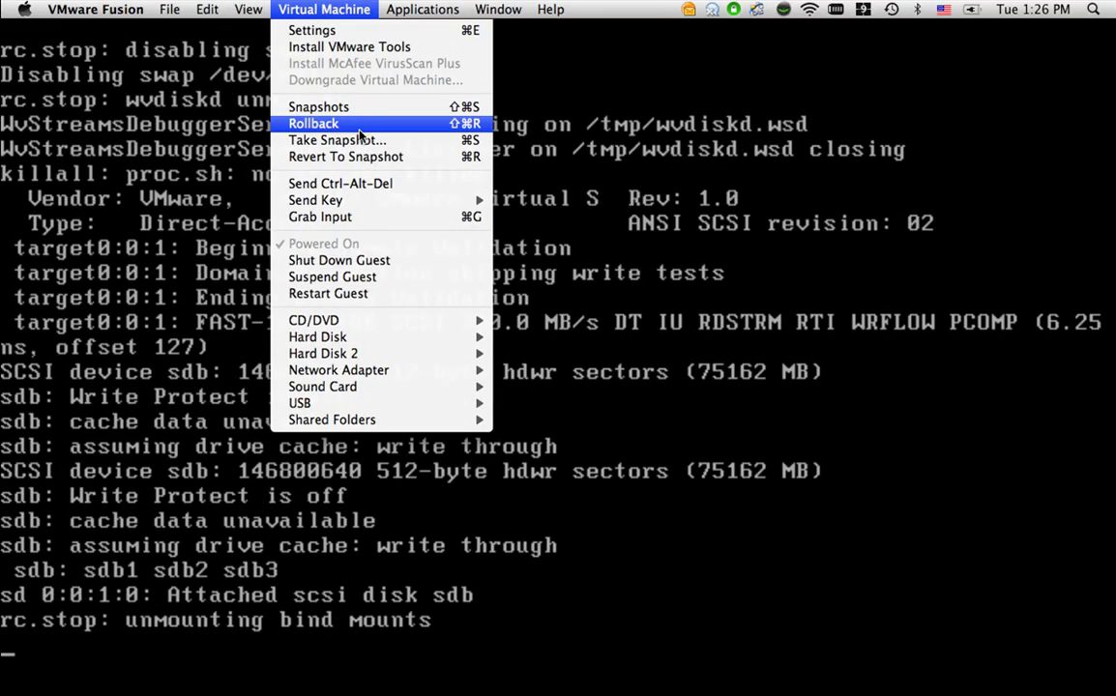
pyautogui.moveTo(397, 320)
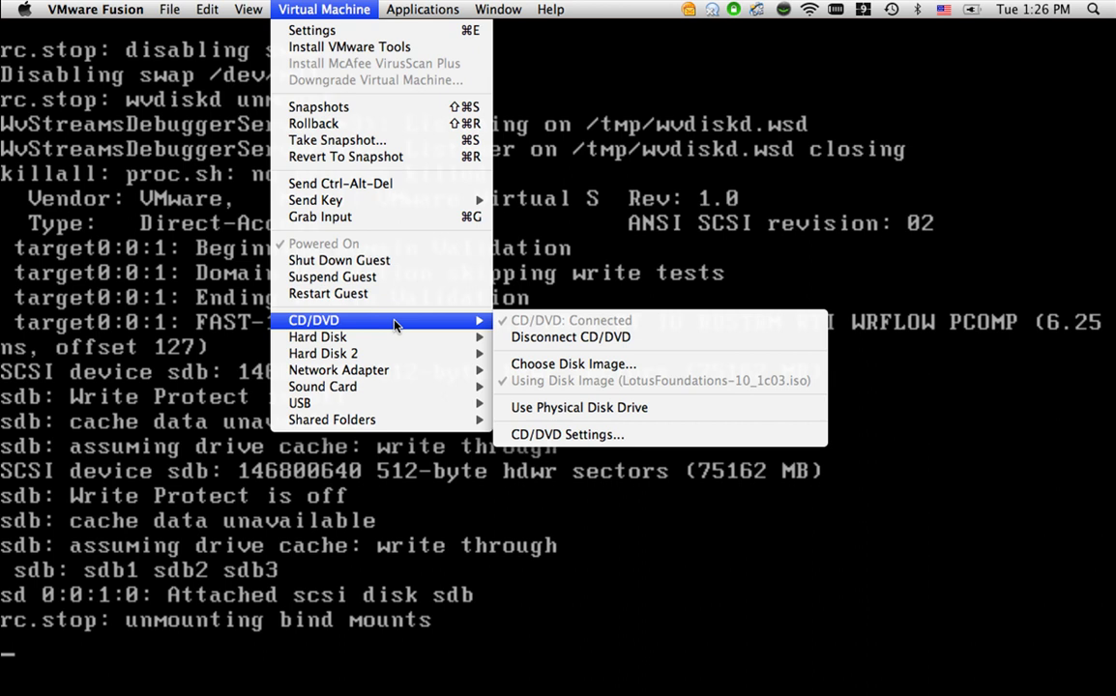
pyautogui.click(580, 337)
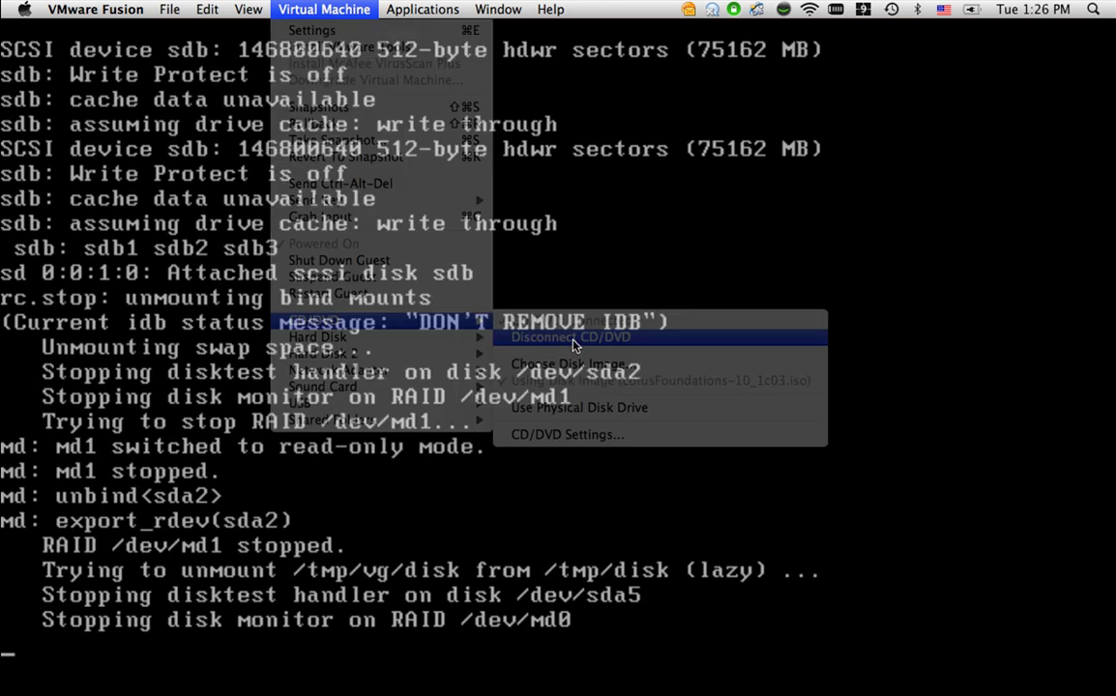
pyautogui.click(613, 293)
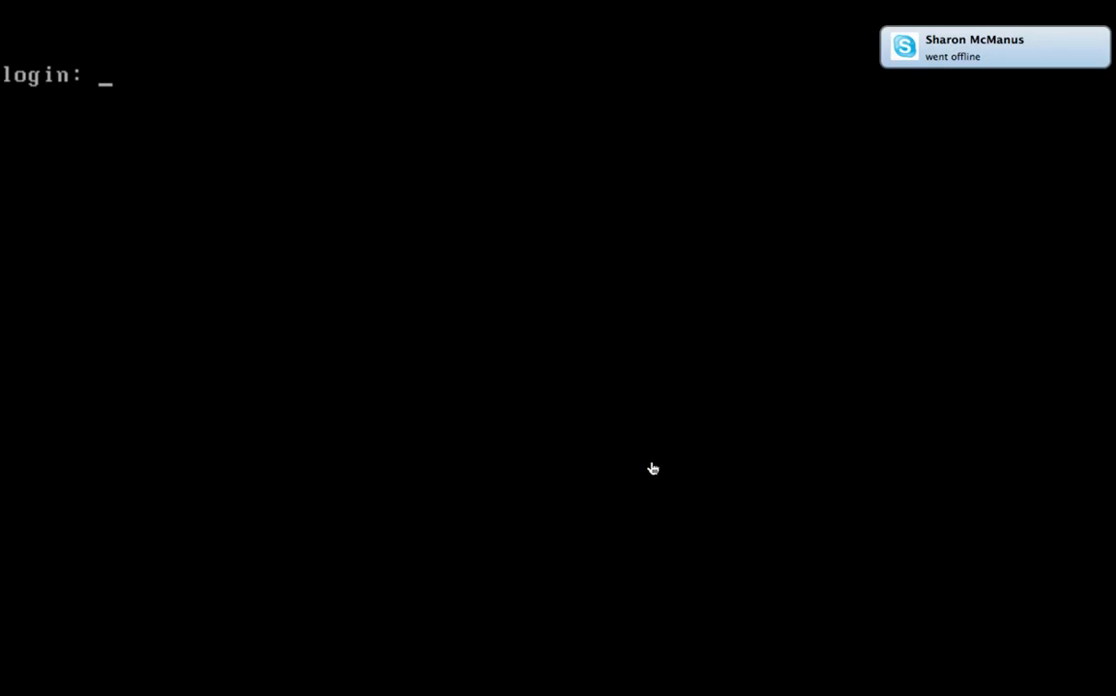
# Step: Log in to the server console as root
pyautogui.write('root')
pyautogui.press('Return')
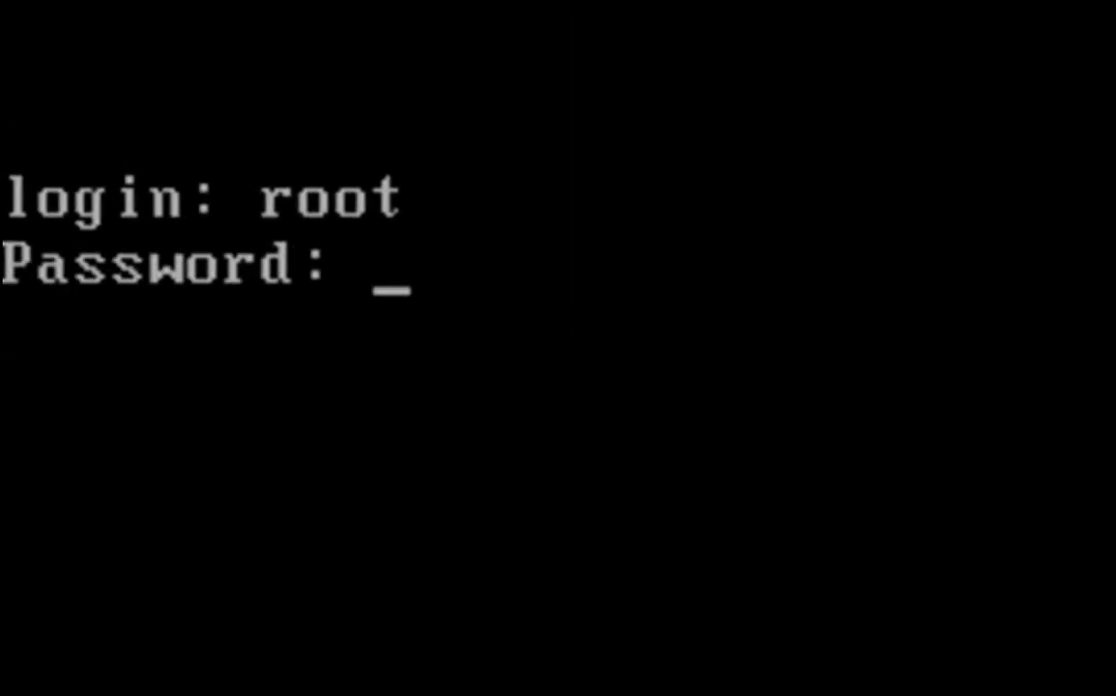
pyautogui.press('Return')
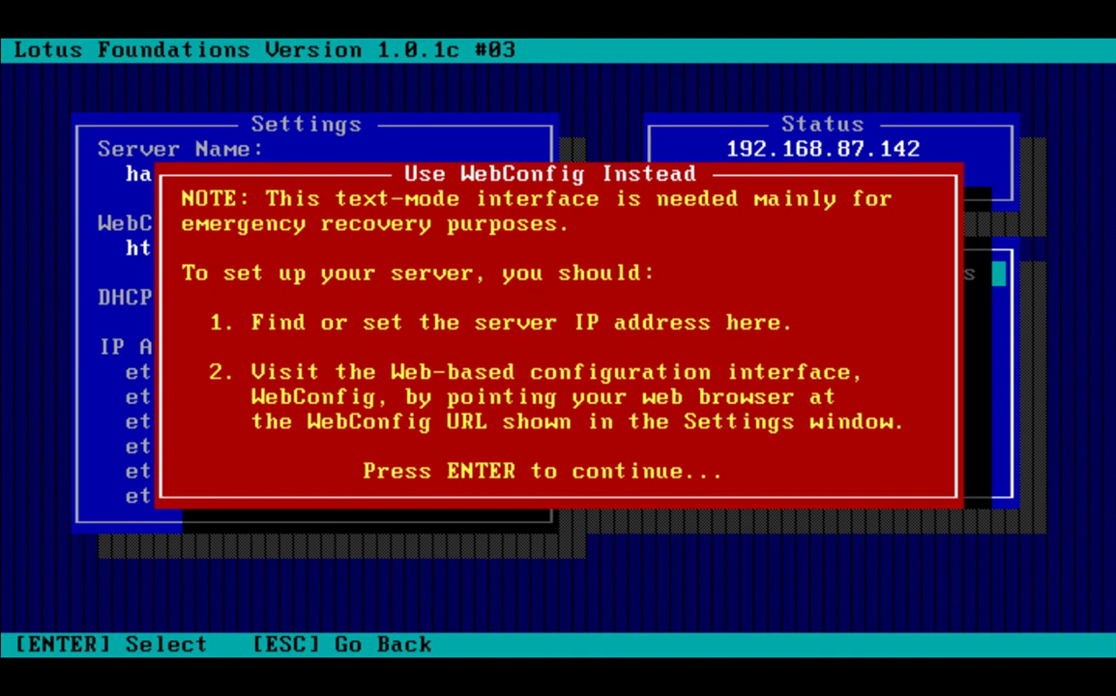
# Step: Dismiss the Use WebConfig Instead notice and browse the console Main Menu options
pyautogui.press('Return')
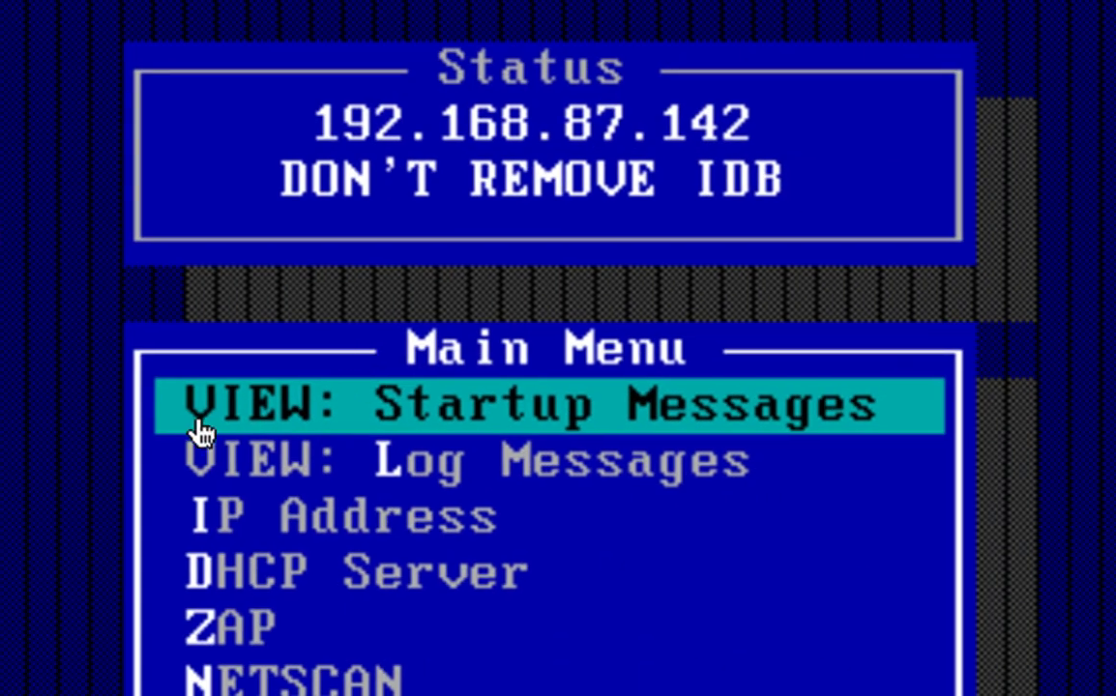
pyautogui.press('Down')
pyautogui.press('Down')
pyautogui.press('Down')
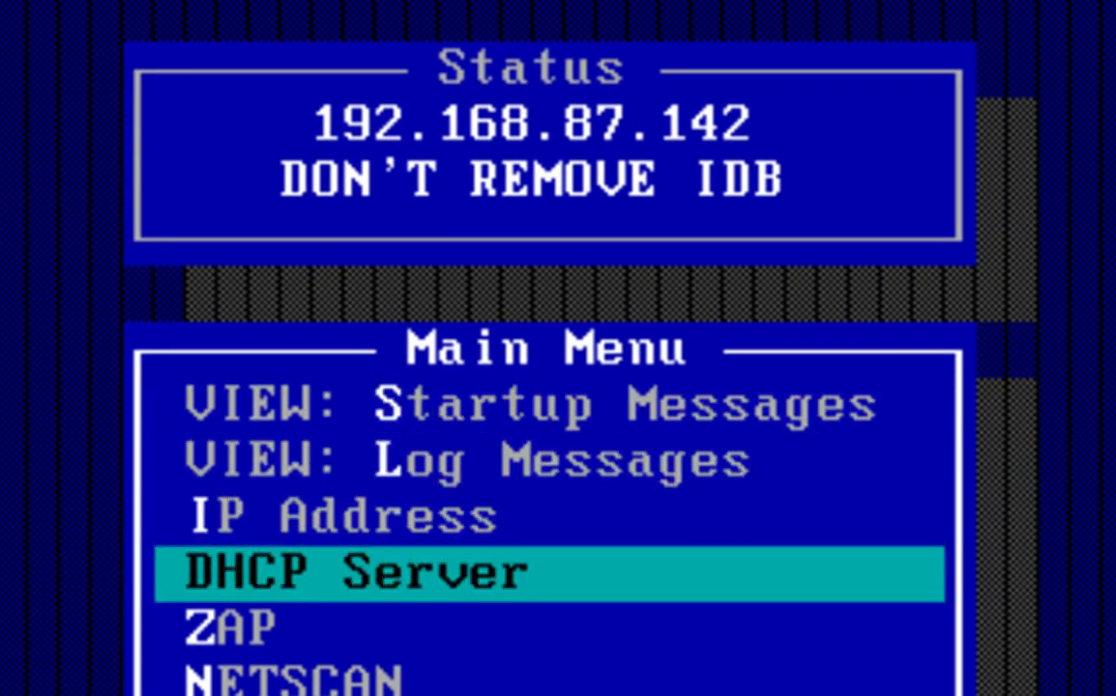
pyautogui.press('Down')
pyautogui.press('Down')
pyautogui.press('Down')
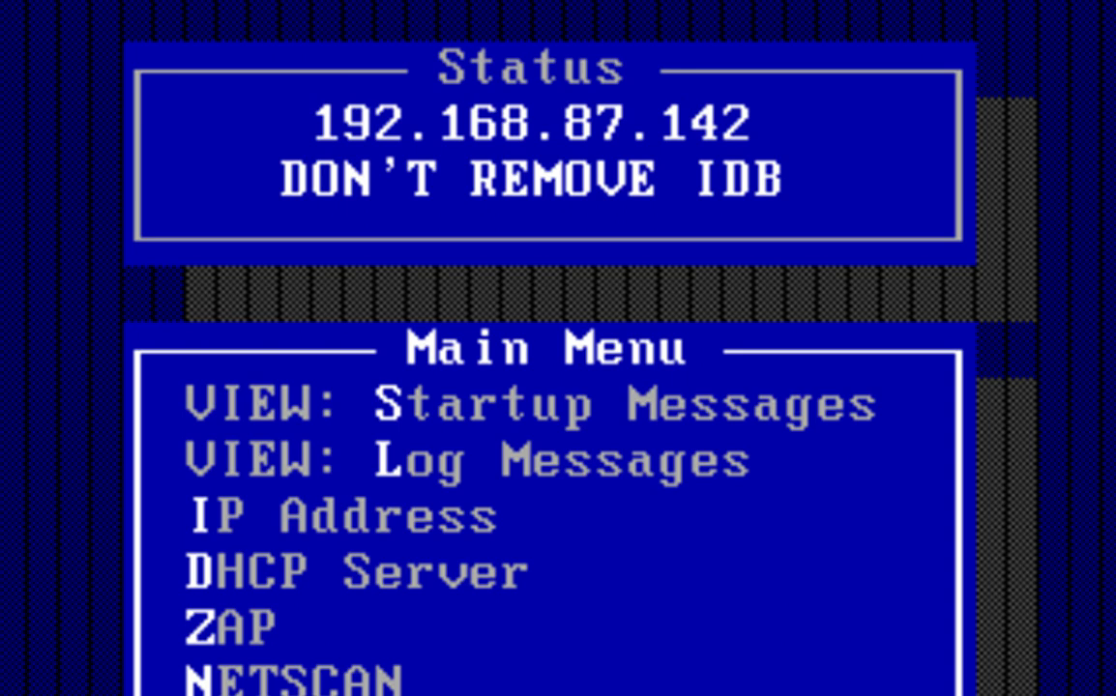
pyautogui.press('Up')
pyautogui.press('Up')
pyautogui.press('Up')
pyautogui.press('Up')
pyautogui.press('Up')
pyautogui.press('Up')
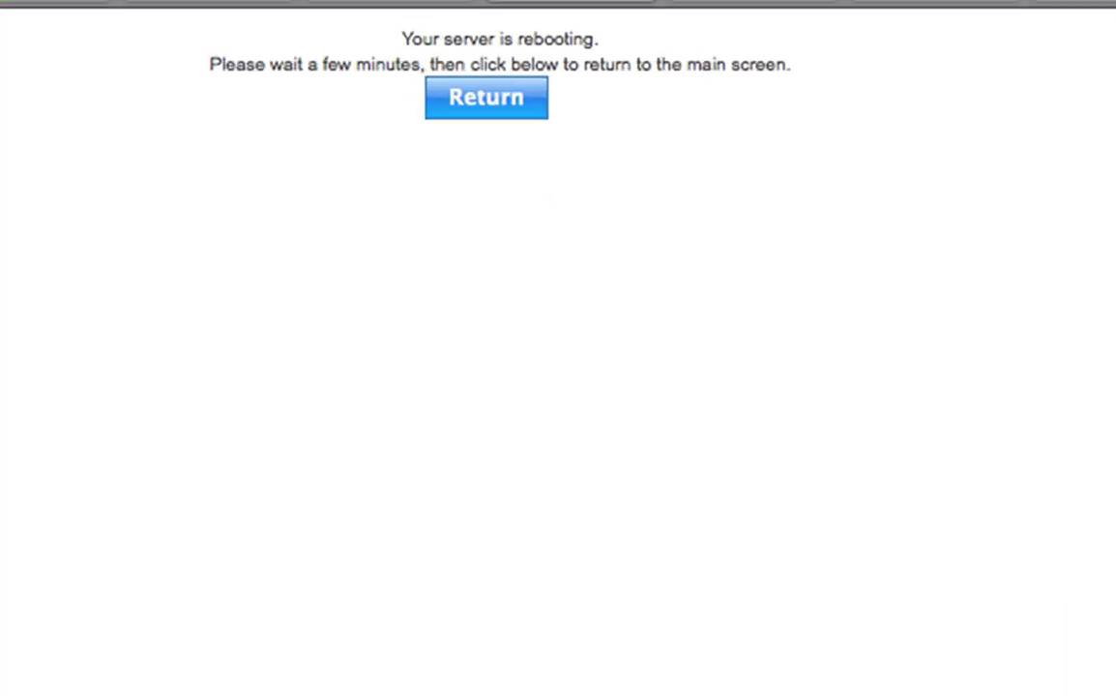
# Step: Return to the WebConfig Status page and check Disk Status and Backup Status
pyautogui.click(496, 106)
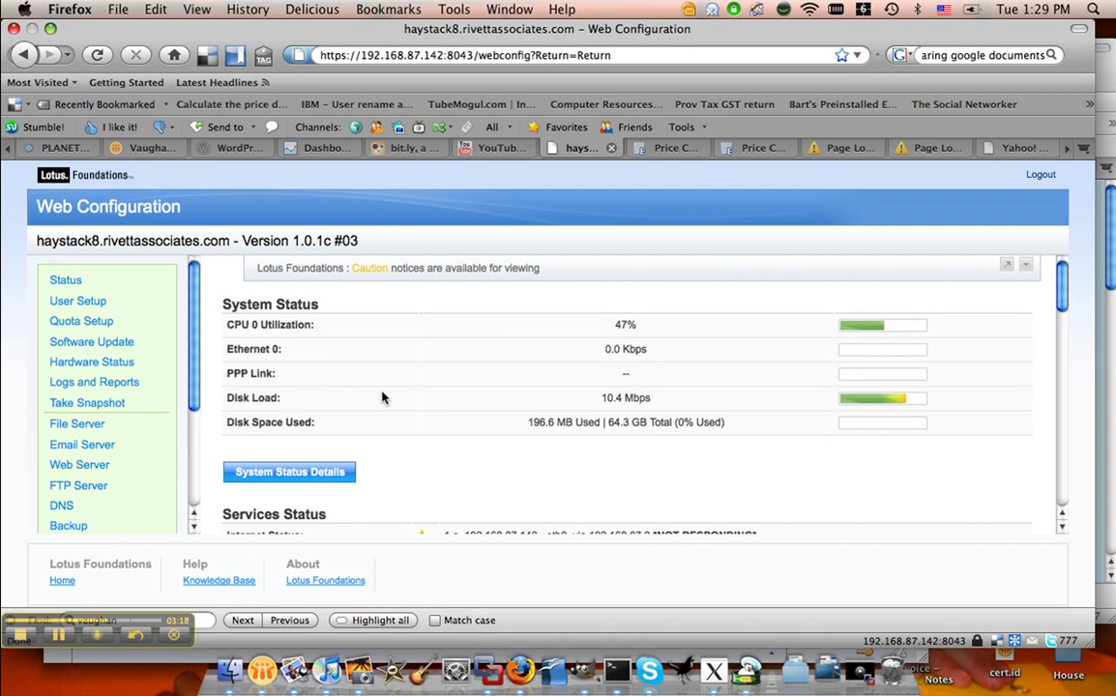
pyautogui.scroll(-1, 382, 398)
pyautogui.scroll(1, 382, 398)
pyautogui.scroll(-10, 417, 399)
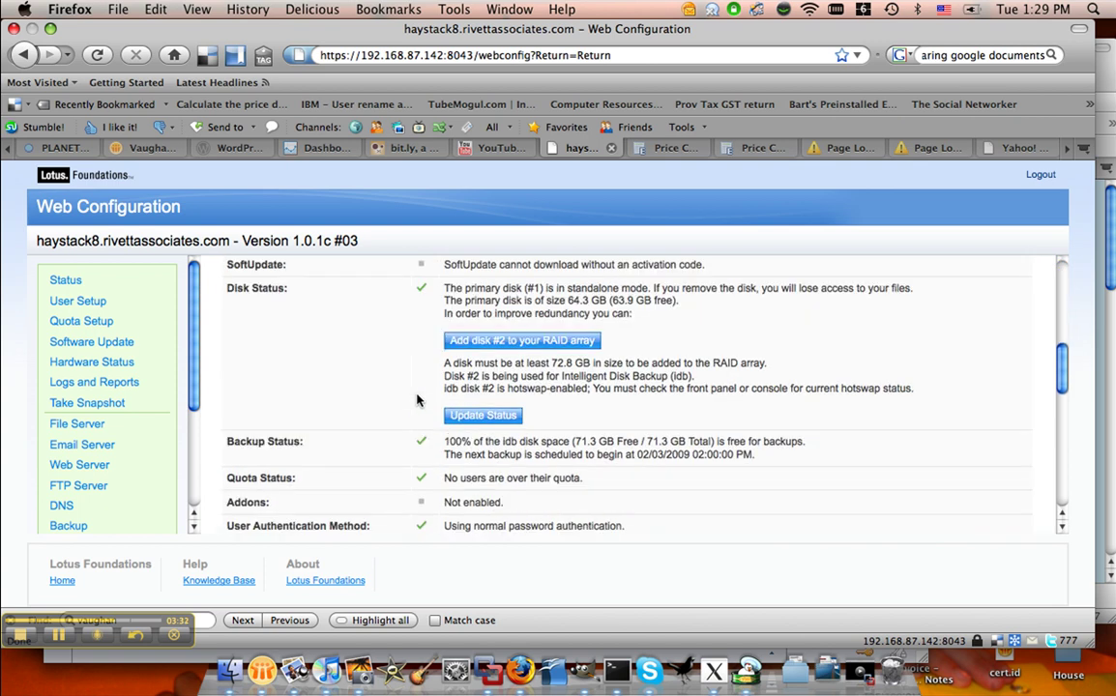
pyautogui.scroll(10, 417, 399)
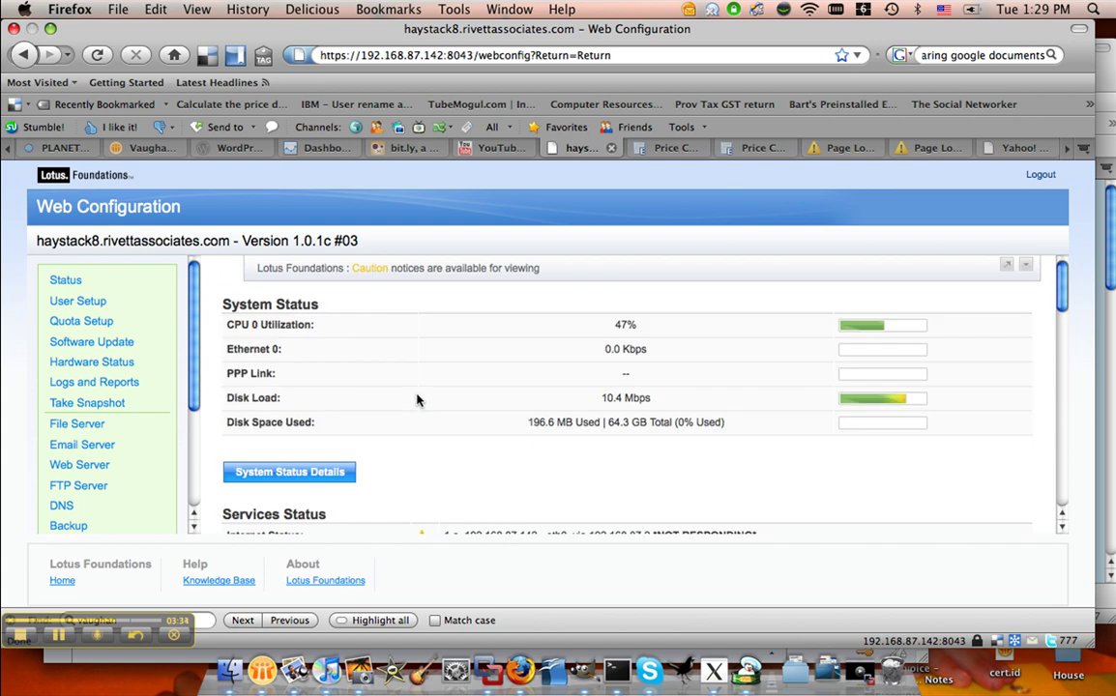